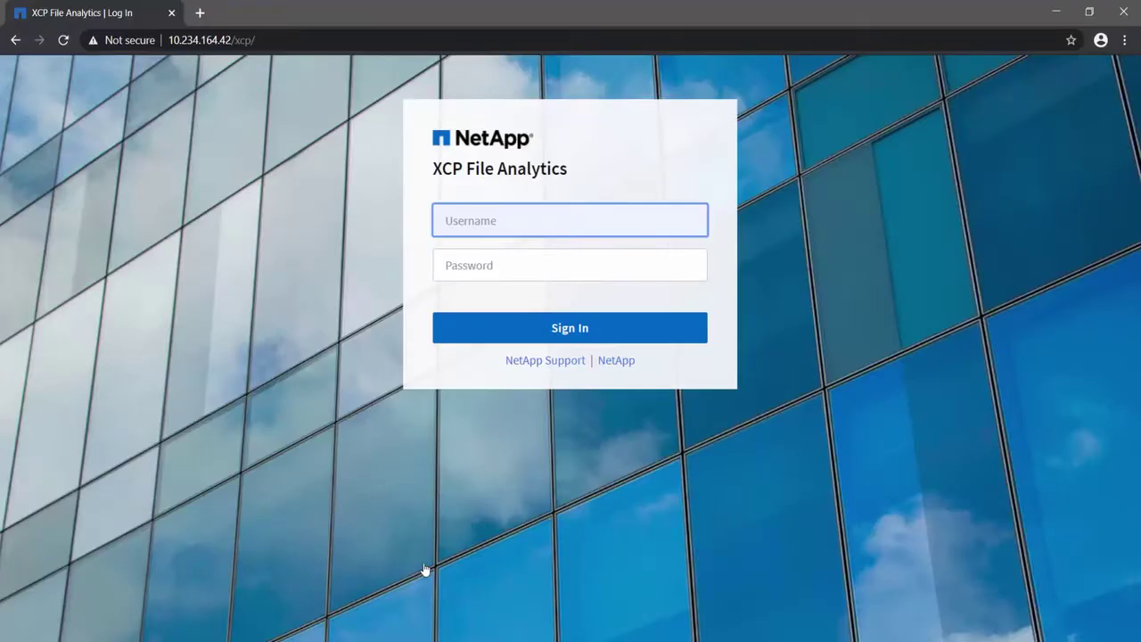
# Step: Sign in to File Analytics as admin with the administrator password
pyautogui.write('admin')
pyautogui.press('Tab')
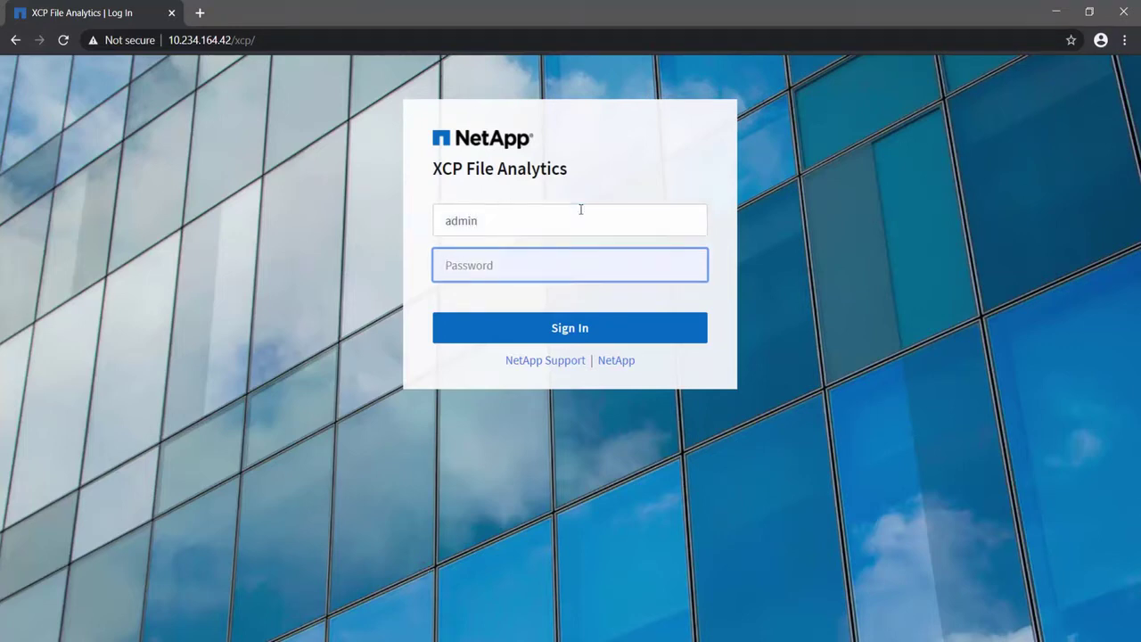
pyautogui.write('******')
pyautogui.click(568, 328)
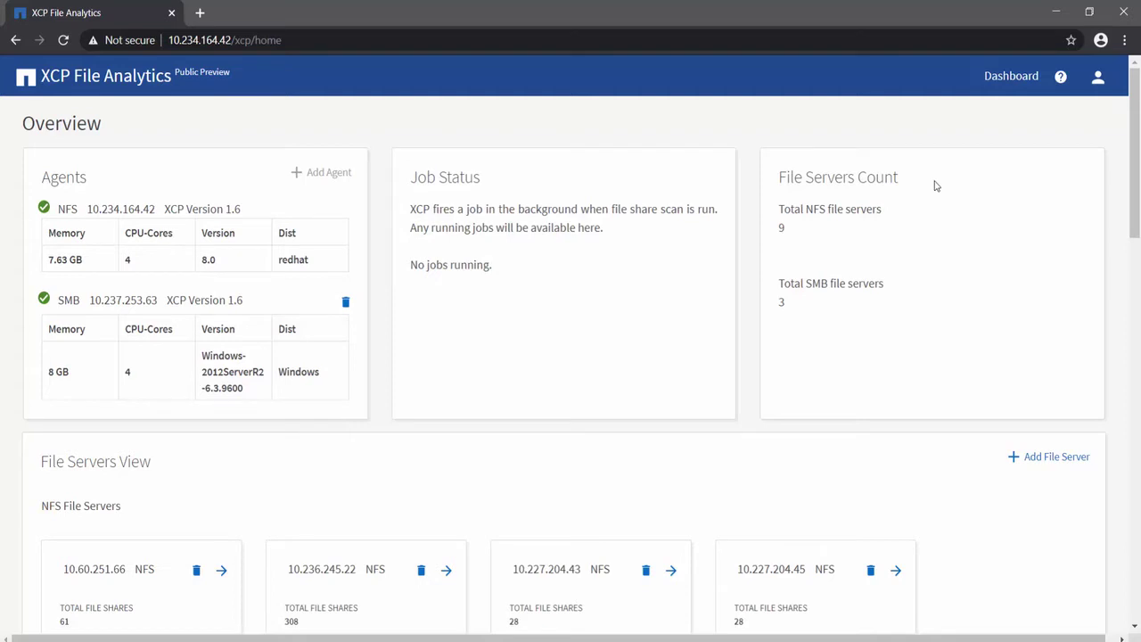
# Step: Add 10.236.245.22 as a new NFS file server
pyautogui.scroll(-4, 936, 186)
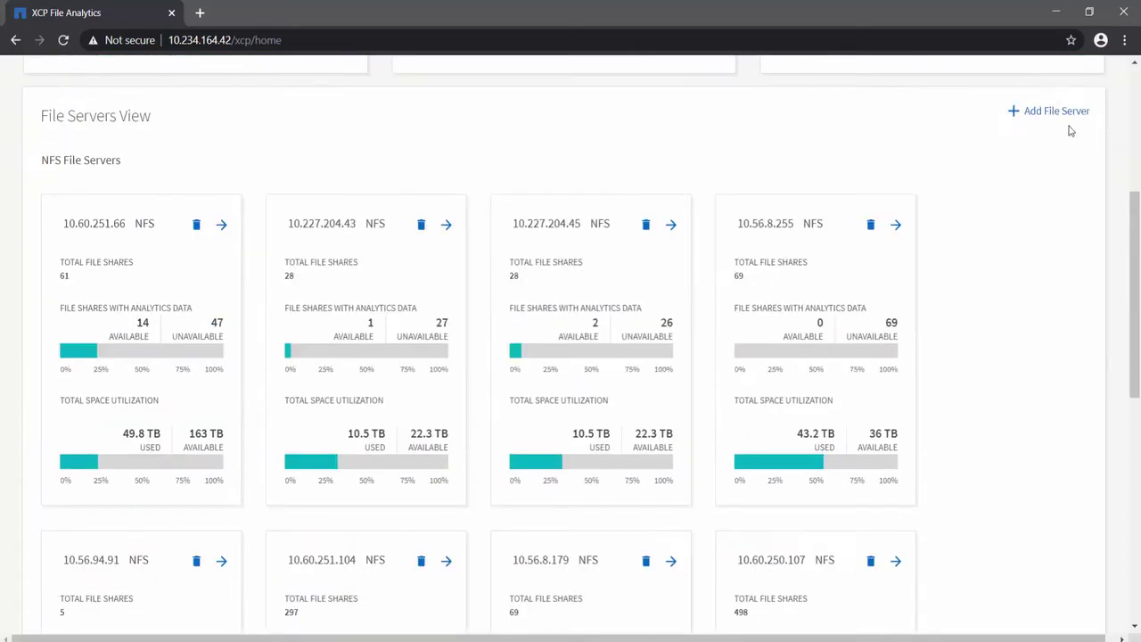
pyautogui.click(1060, 112)
pyautogui.click(586, 162)
pyautogui.write('10.236.245.22')
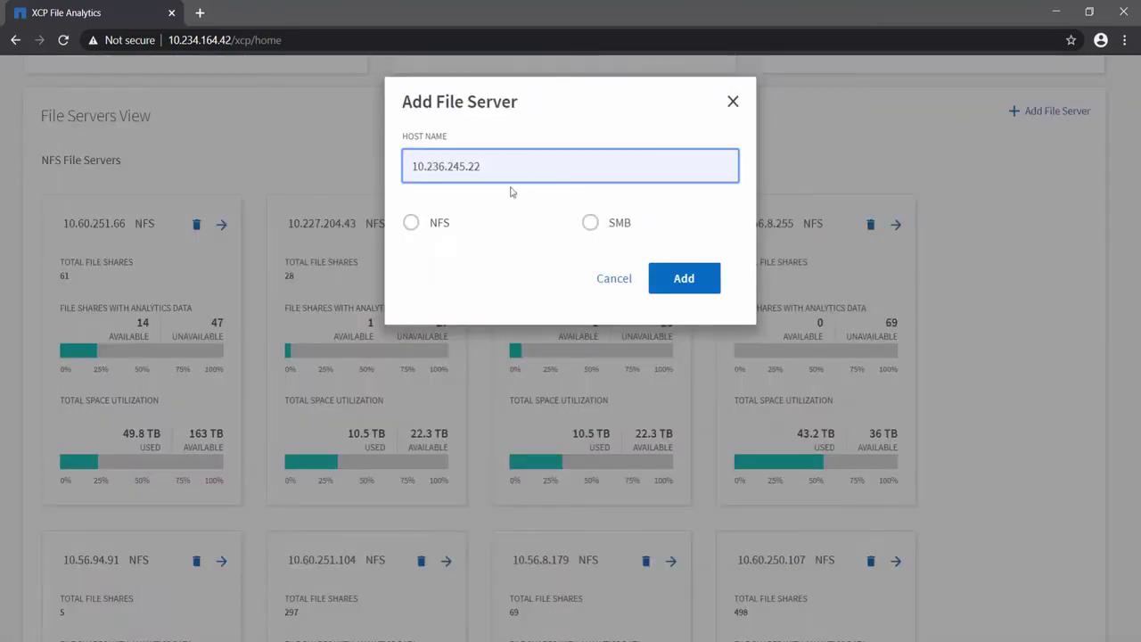
pyautogui.click(413, 224)
pyautogui.click(669, 277)
# Step: Scroll to the new 10.236.245.22 card showing 308 shares and 1.64 TB used
pyautogui.scroll(-1, 899, 309)
pyautogui.scroll(-3, 899, 309)
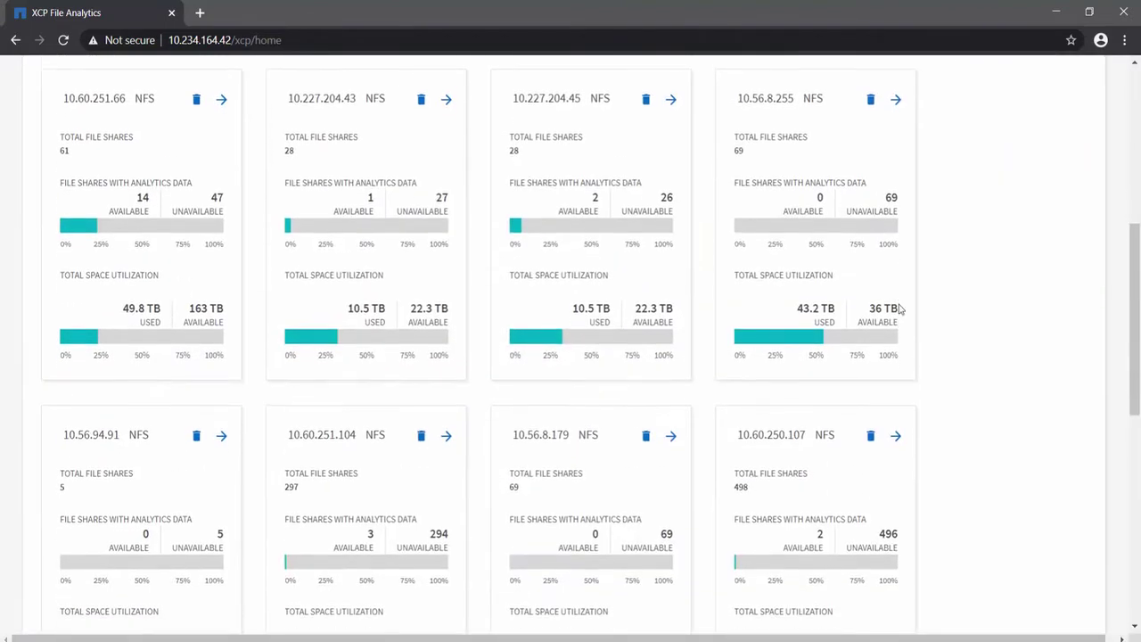
pyautogui.scroll(-2, 899, 309)
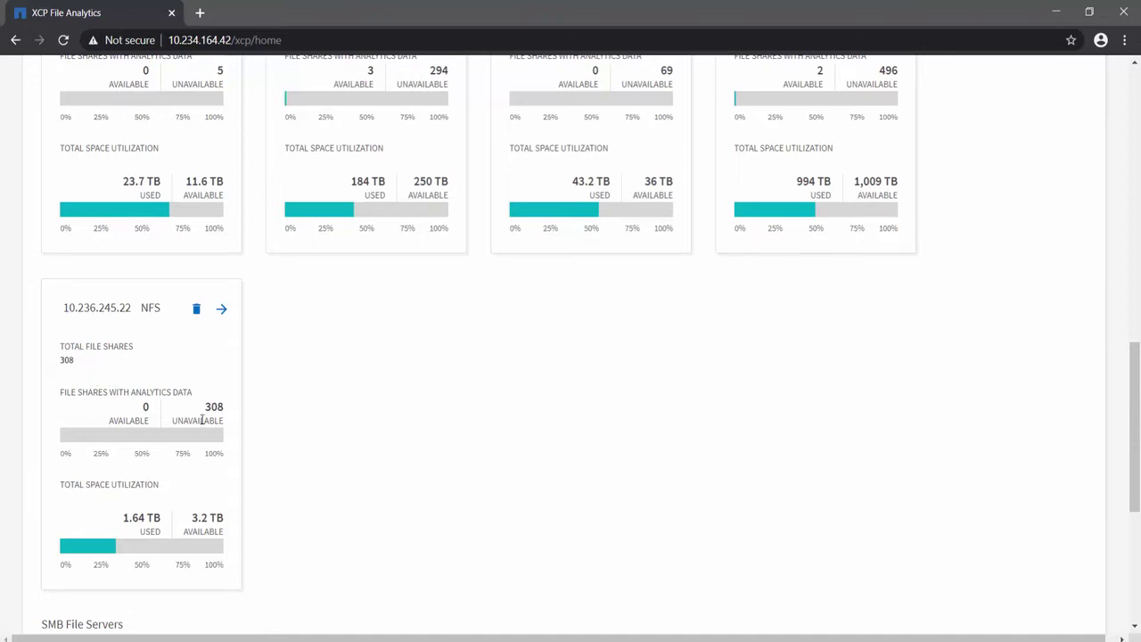
pyautogui.scroll(-4, 651, 302)
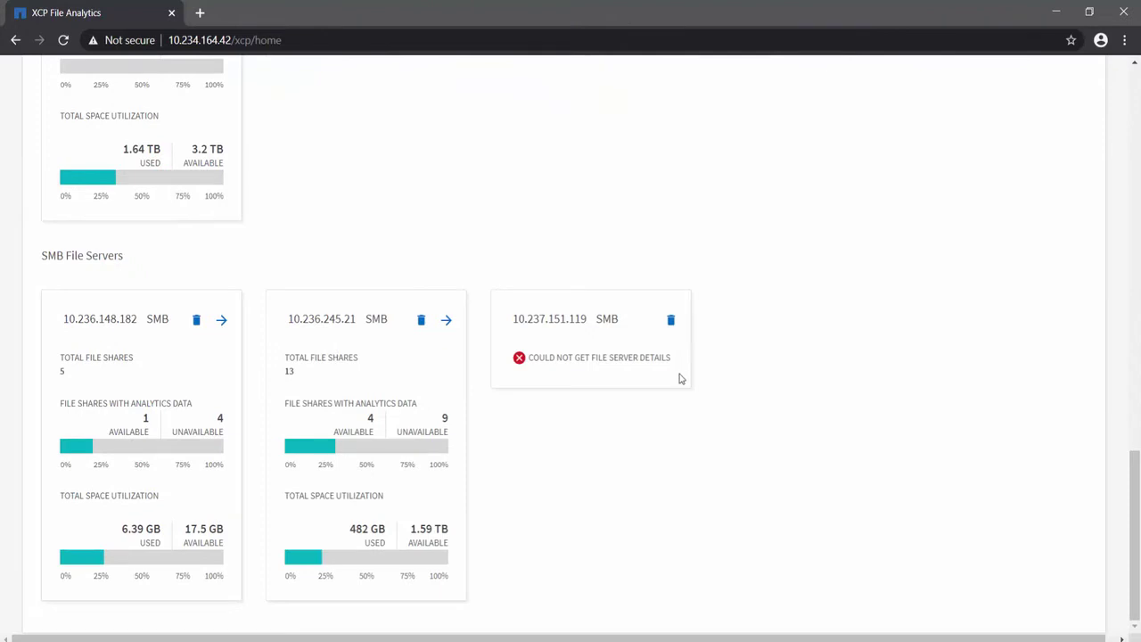
pyautogui.scroll(2, 643, 516)
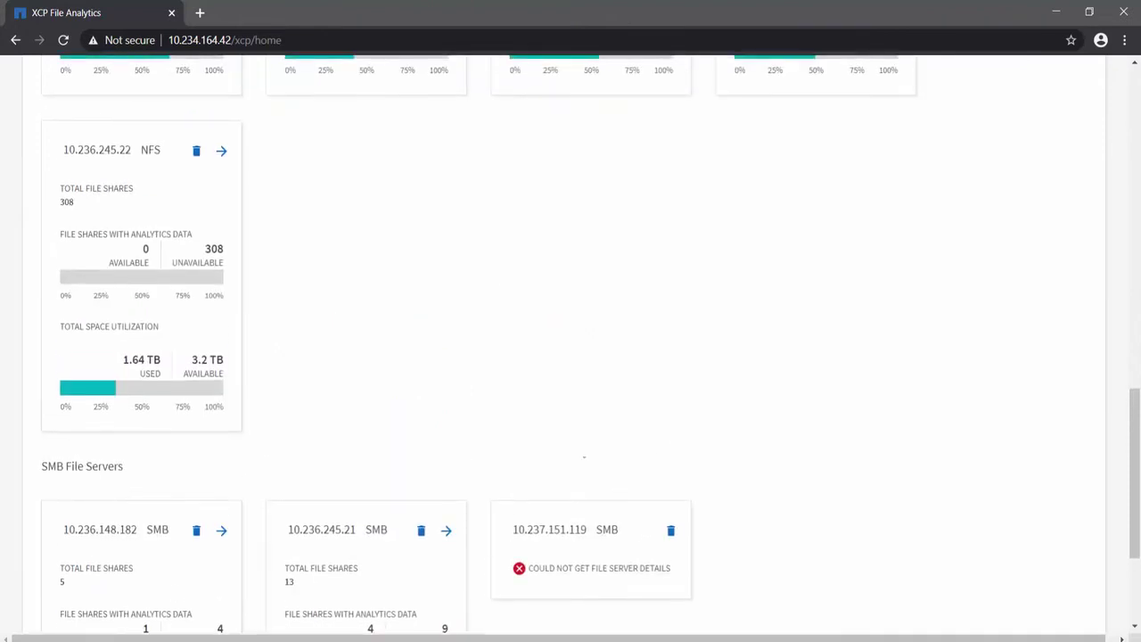
# Step: Open server 10.236.245.22's details, select share volt183, and view its file shares
pyautogui.click(221, 152)
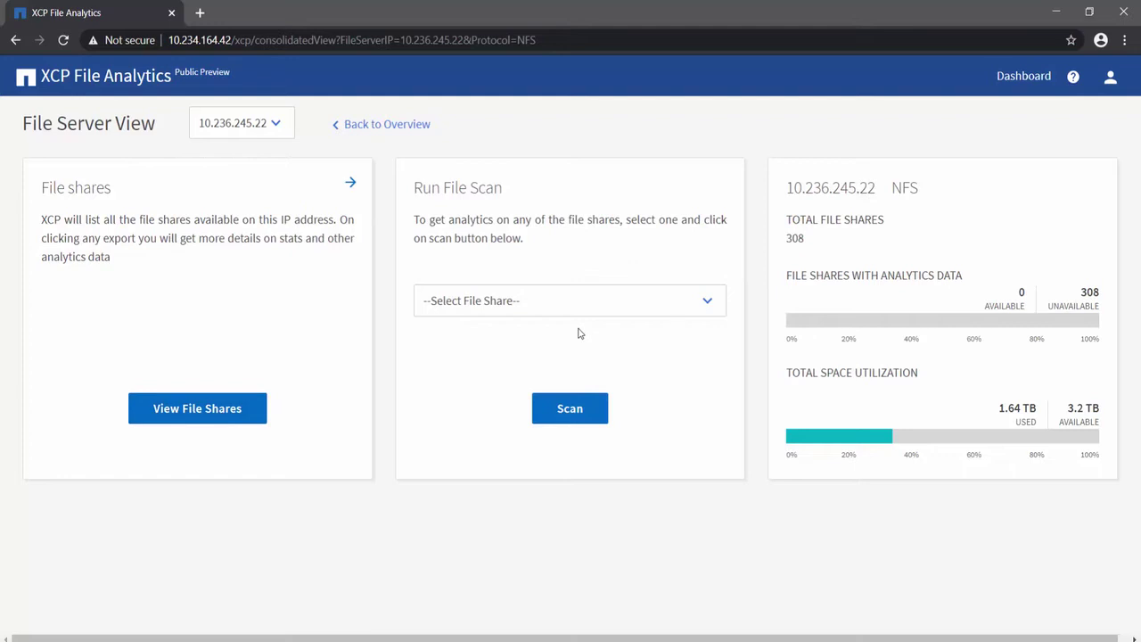
pyautogui.click(704, 309)
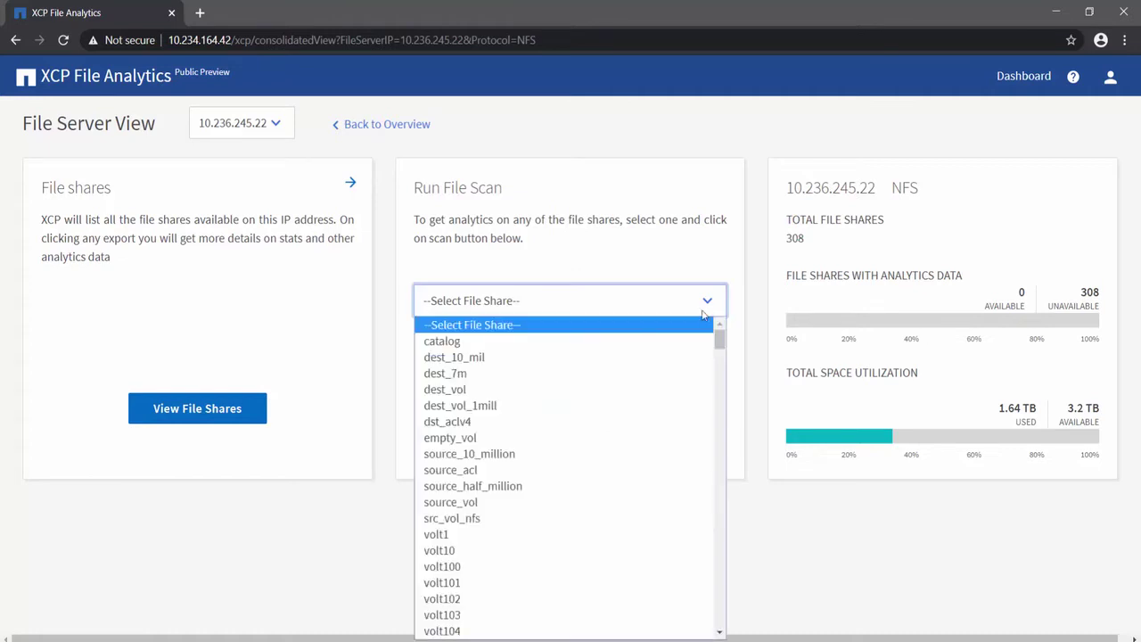
pyautogui.scroll(-5, 565, 512)
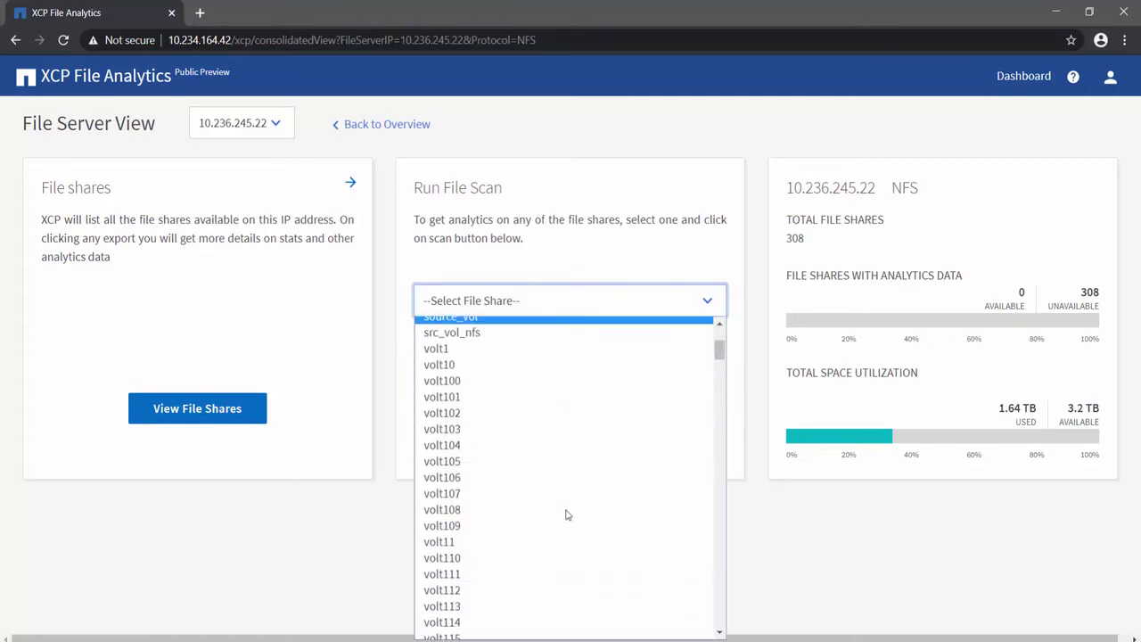
pyautogui.scroll(-12, 565, 515)
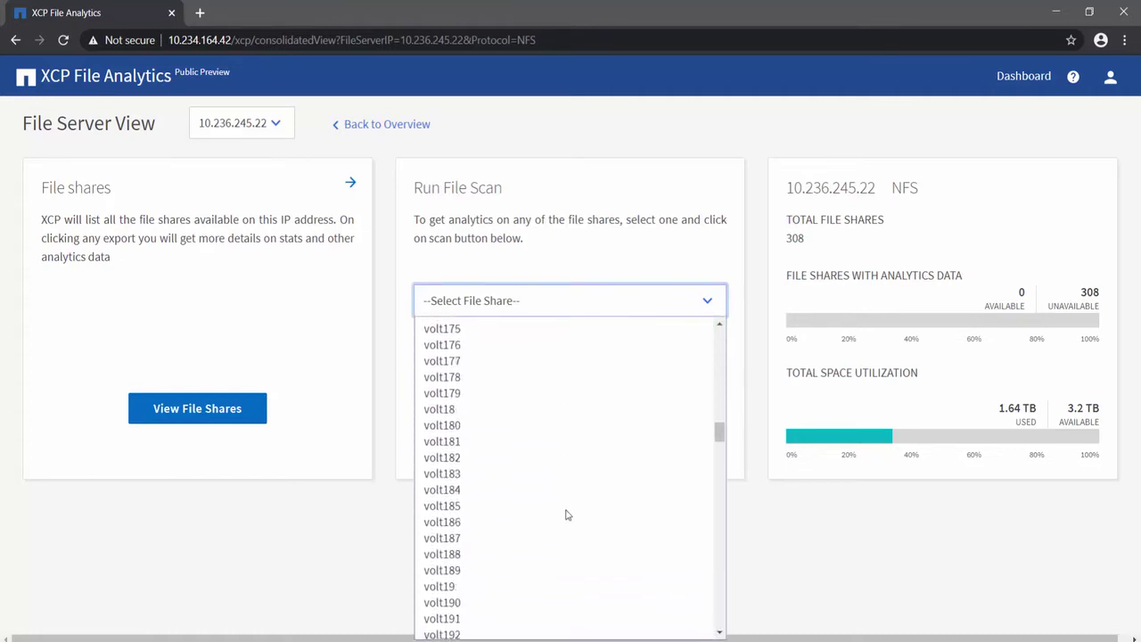
pyautogui.click(592, 326)
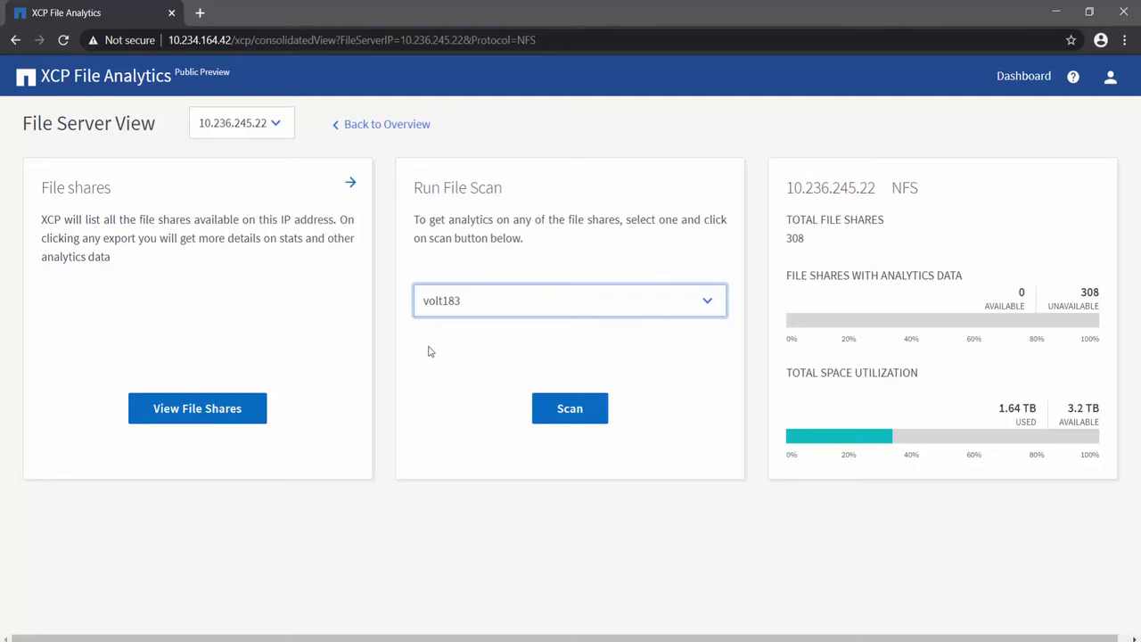
pyautogui.click(189, 408)
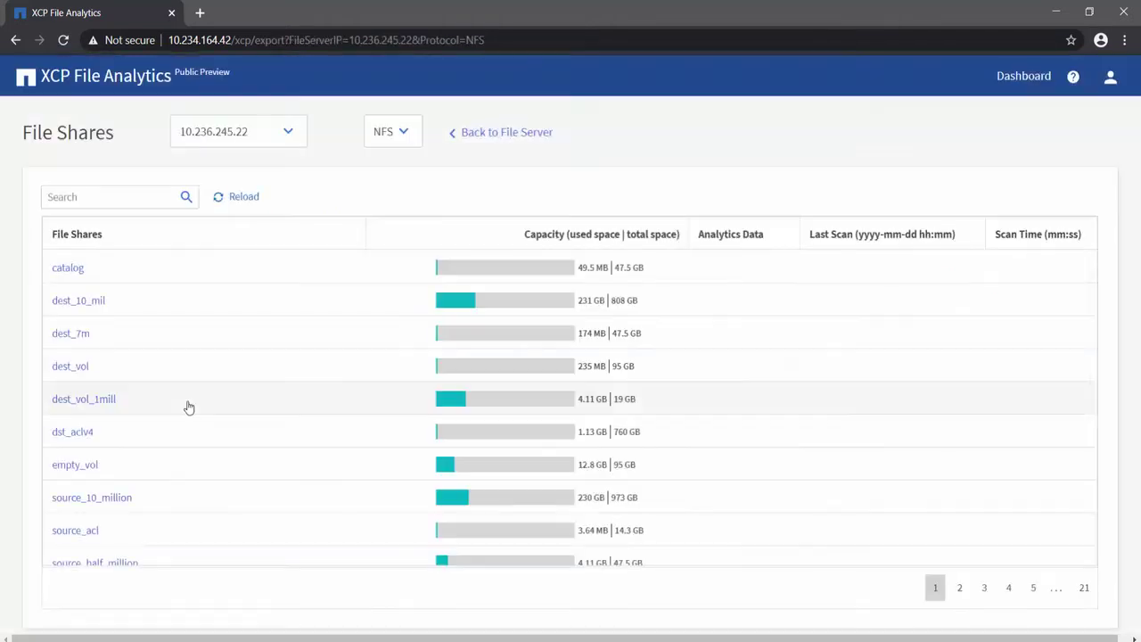
# Step: Browse the 10.236.245.22 file shares table and open source_half_million
pyautogui.scroll(-2, 169, 428)
pyautogui.scroll(-1, 153, 456)
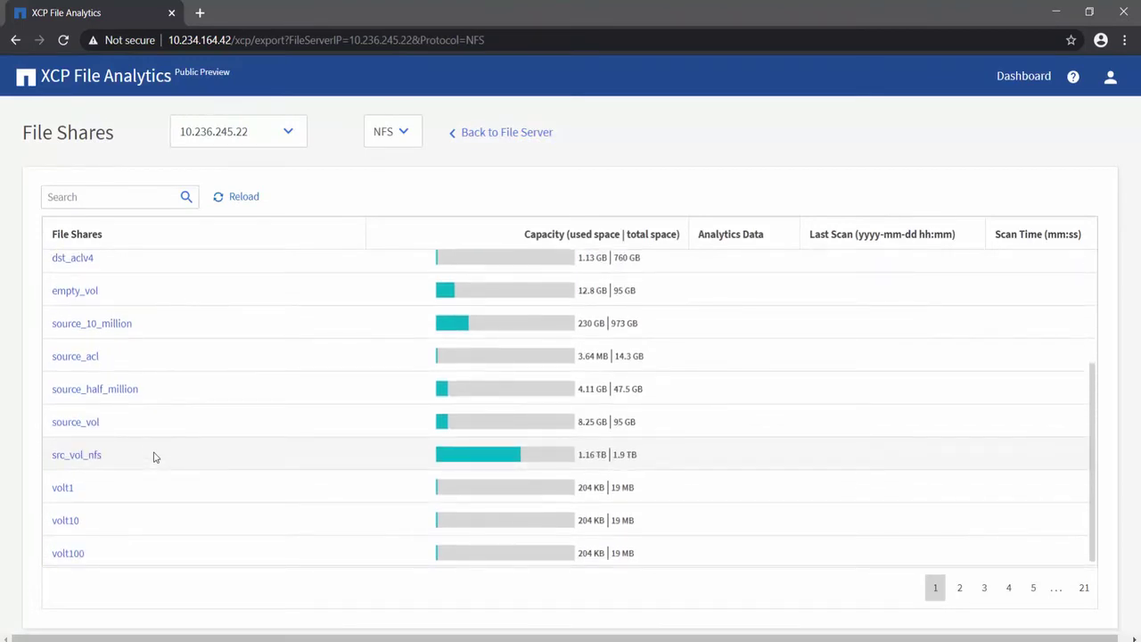
pyautogui.scroll(-1, 153, 457)
pyautogui.scroll(2, 153, 456)
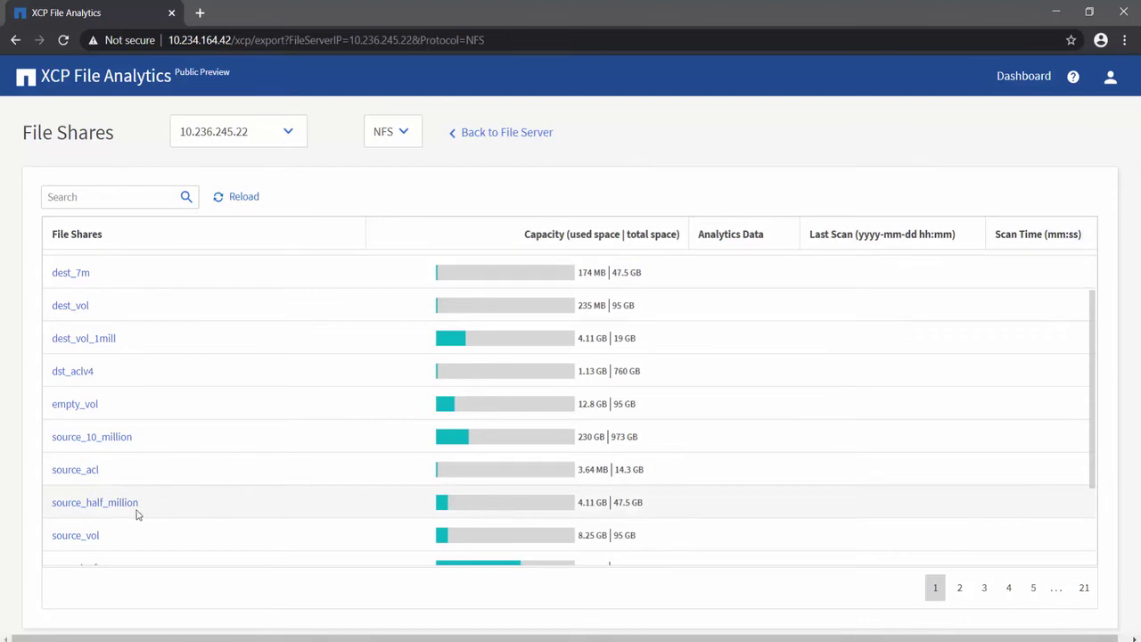
pyautogui.click(105, 502)
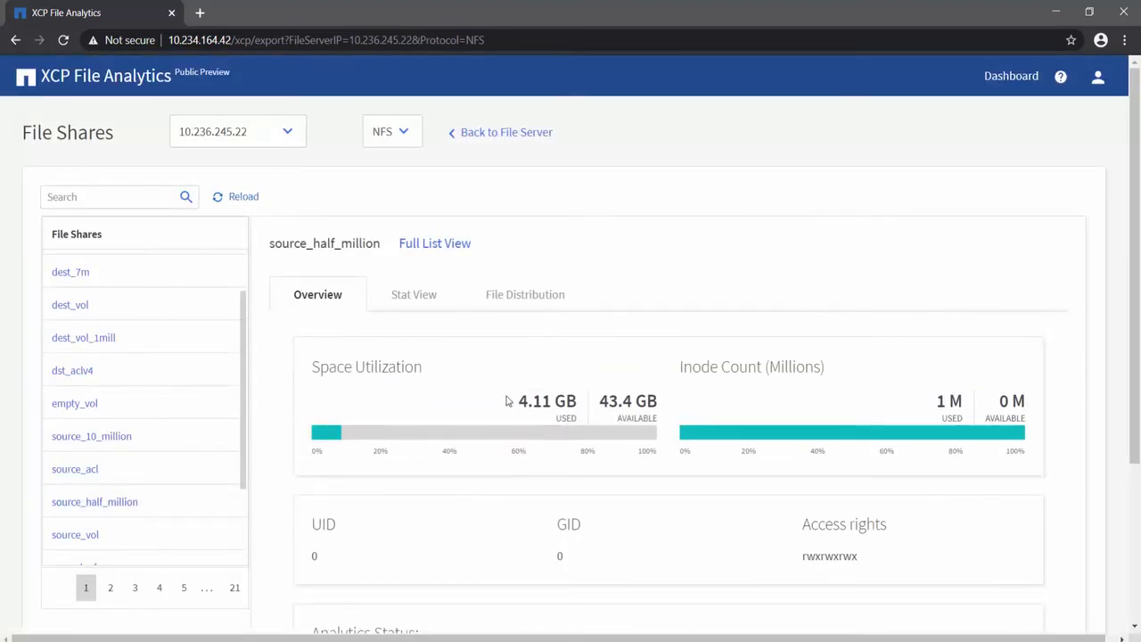
# Step: Run the analytics scan on source_half_million and acknowledge the Finished Scanning alert
pyautogui.scroll(-3, 584, 472)
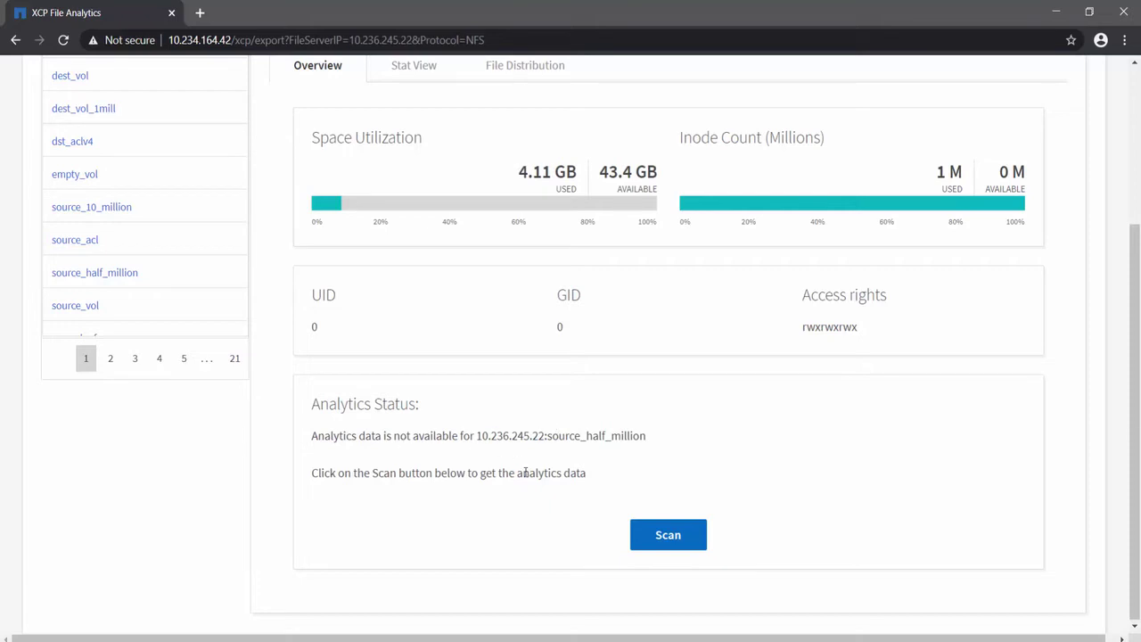
pyautogui.moveTo(313, 436); pyautogui.dragTo(472, 455)
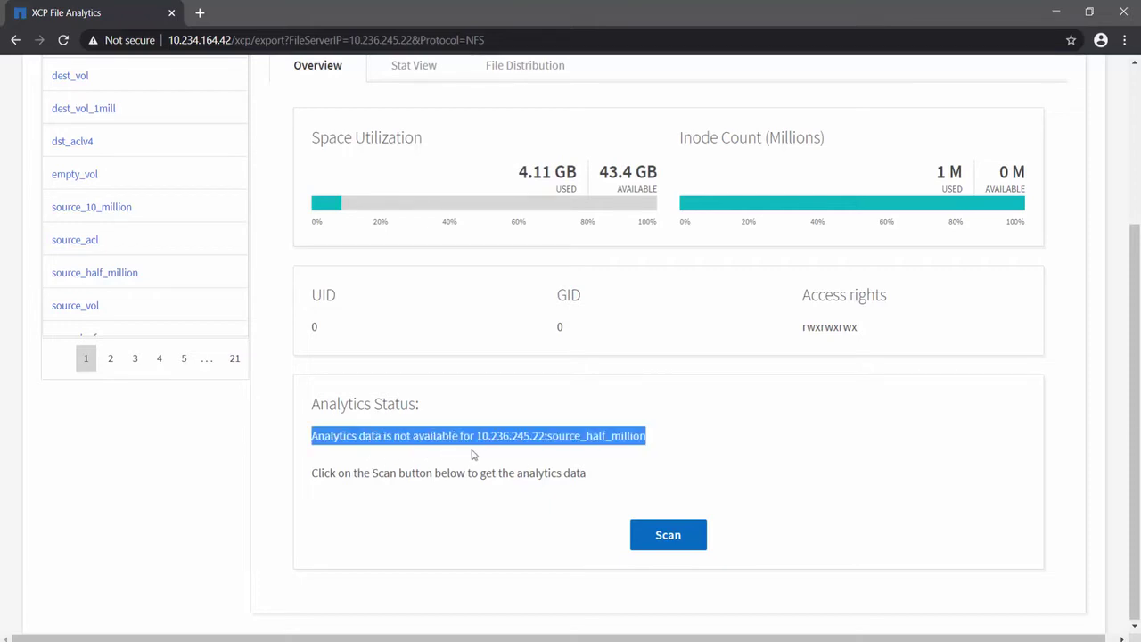
pyautogui.click(634, 467)
pyautogui.click(667, 535)
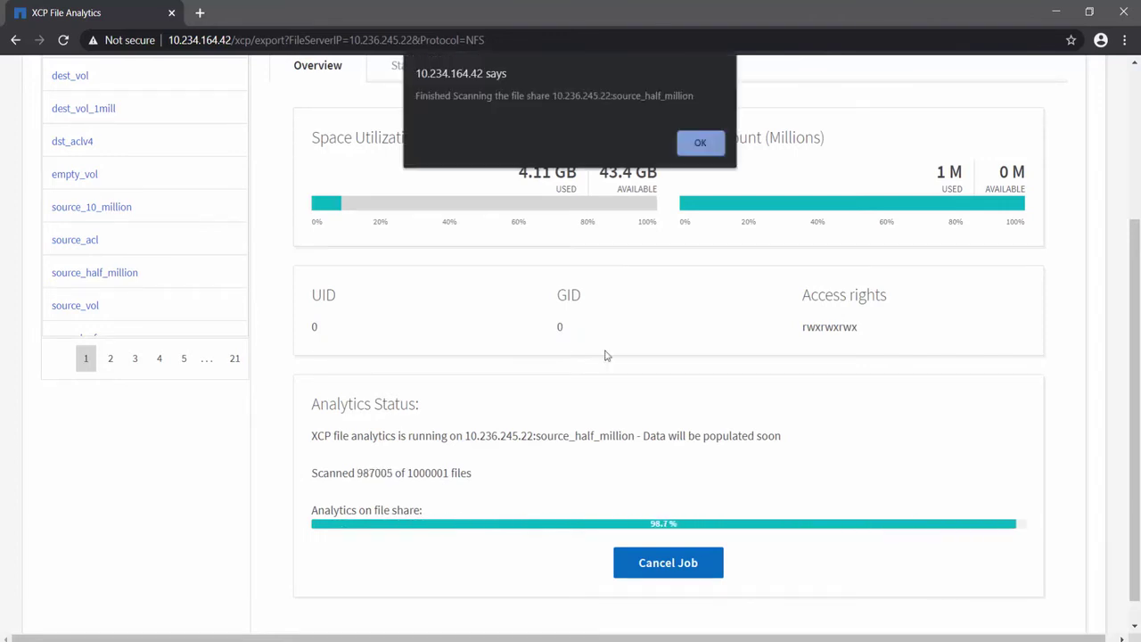
pyautogui.click(701, 145)
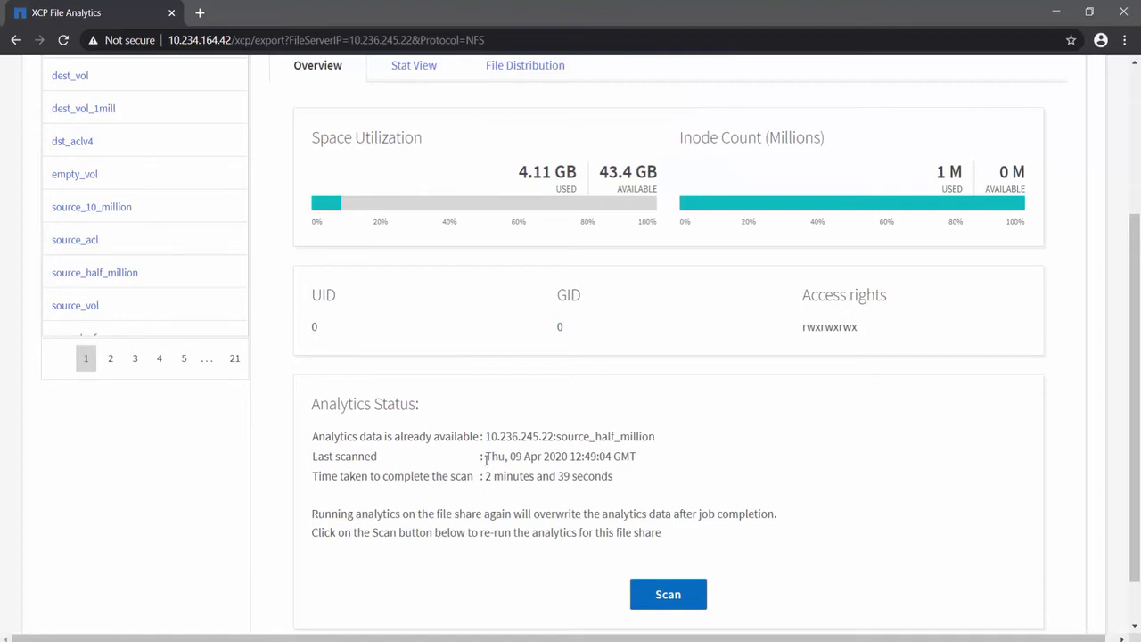
# Step: Check the last scanned date 09 Apr 2020 and 2m 39s duration, then return to top
pyautogui.moveTo(490, 457)
pyautogui.mouseDown()
pyautogui.moveTo(636, 457)
pyautogui.moveTo(565, 476)
pyautogui.moveTo(484, 476)
pyautogui.mouseUp()
pyautogui.click(611, 476)
pyautogui.click(665, 490)
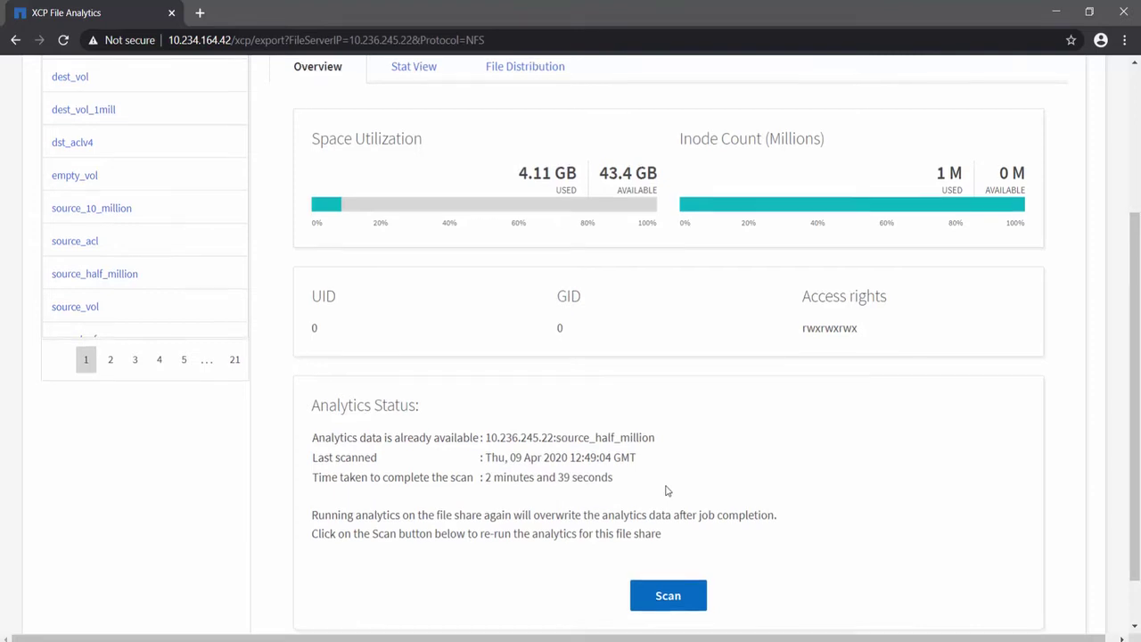
pyautogui.scroll(2, 666, 491)
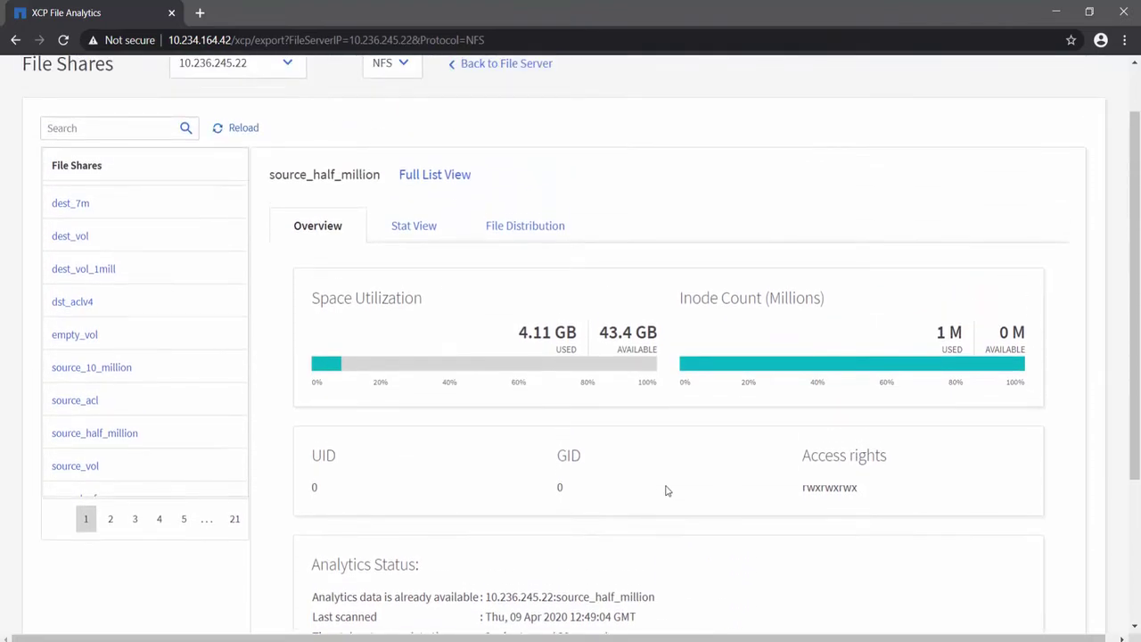
pyautogui.scroll(1, 666, 490)
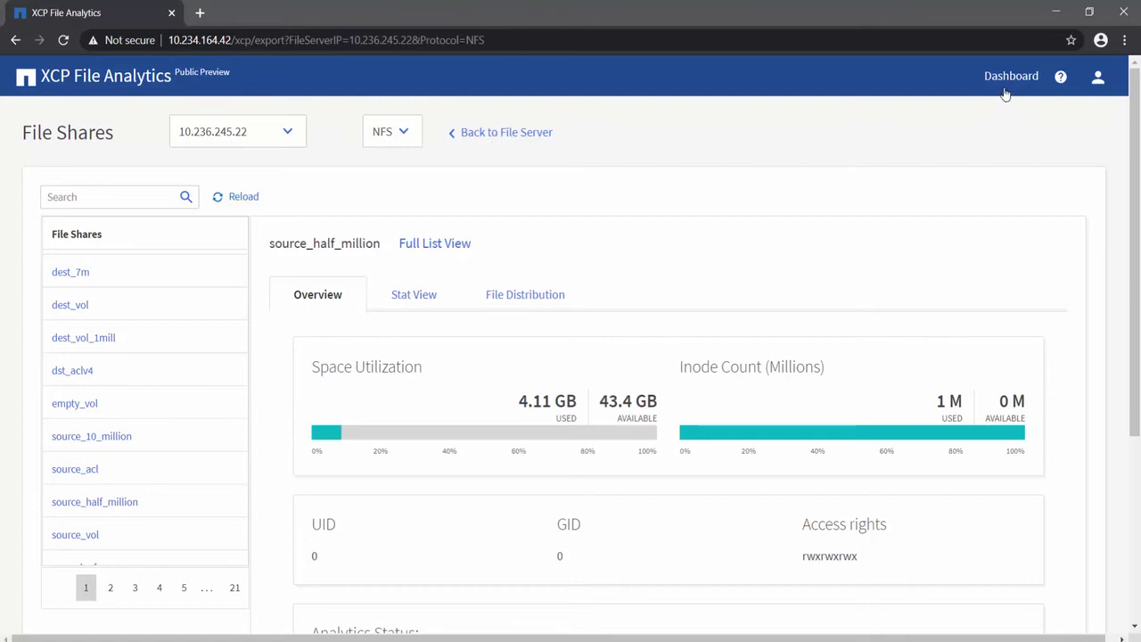
# Step: Go back to server 10.227.204.45 and browse its file shares, including /nbusers and /share/crlab
pyautogui.click(496, 135)
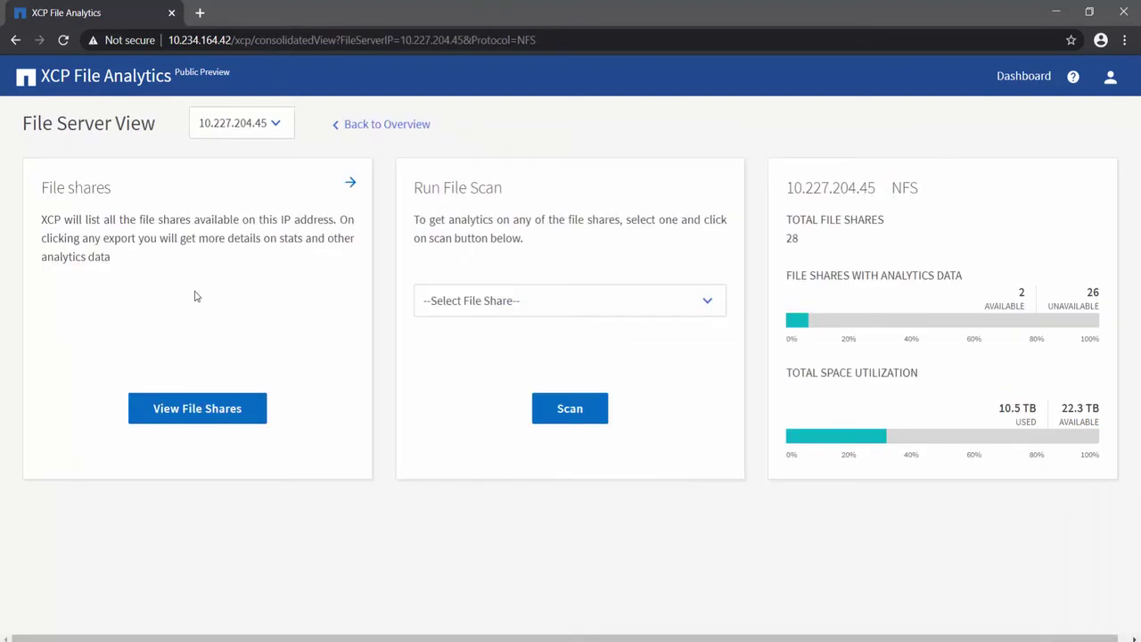
pyautogui.click(213, 401)
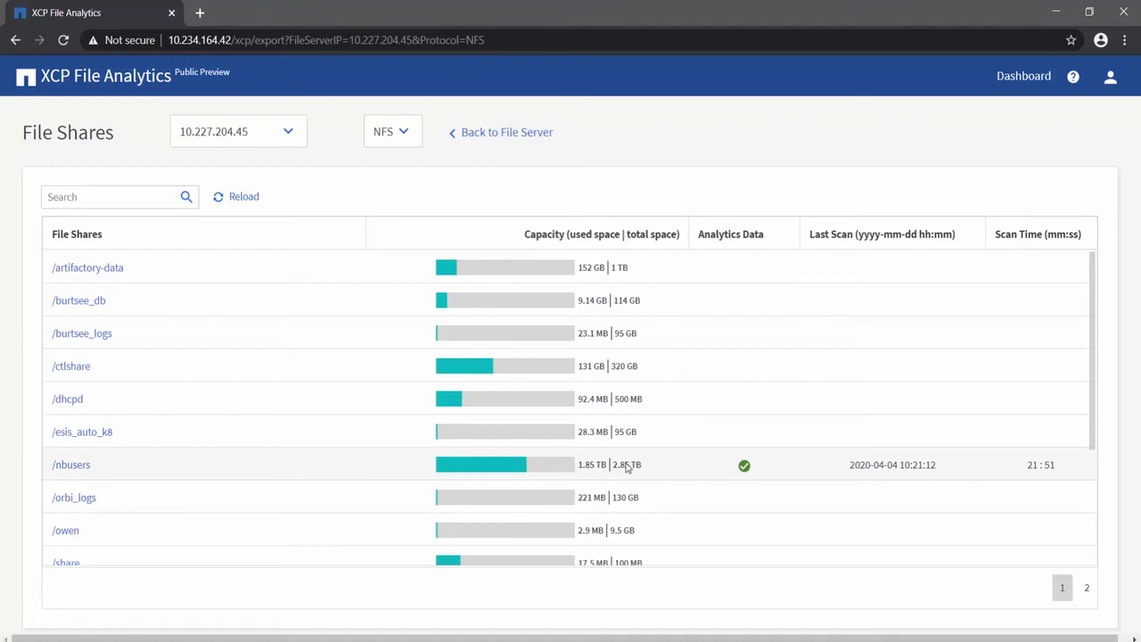
pyautogui.scroll(-3, 627, 467)
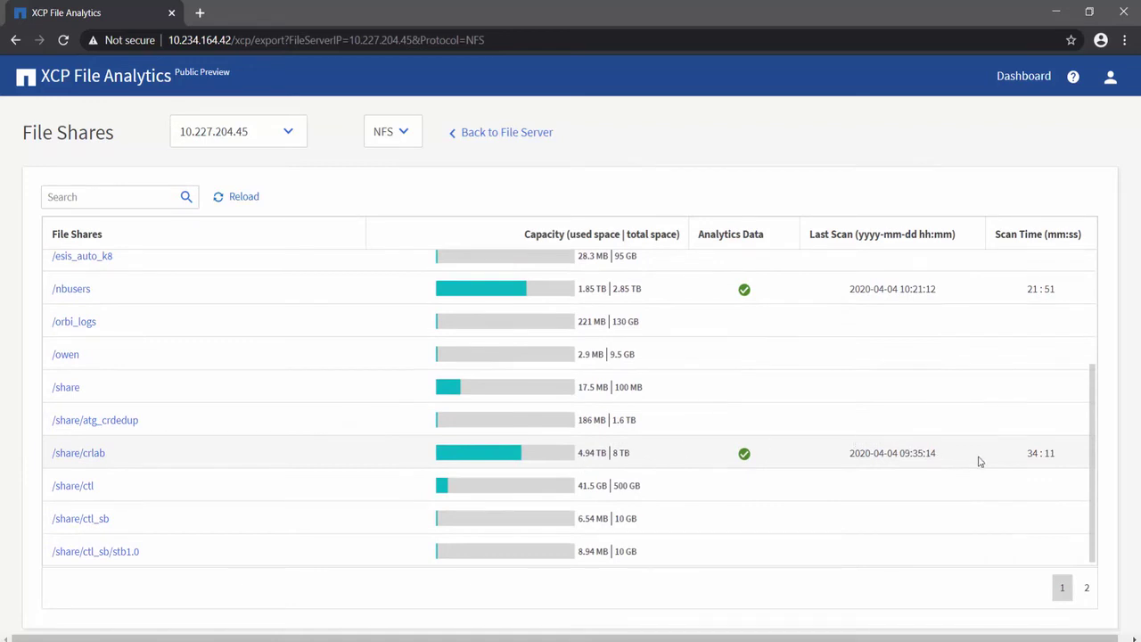
pyautogui.scroll(1, 381, 458)
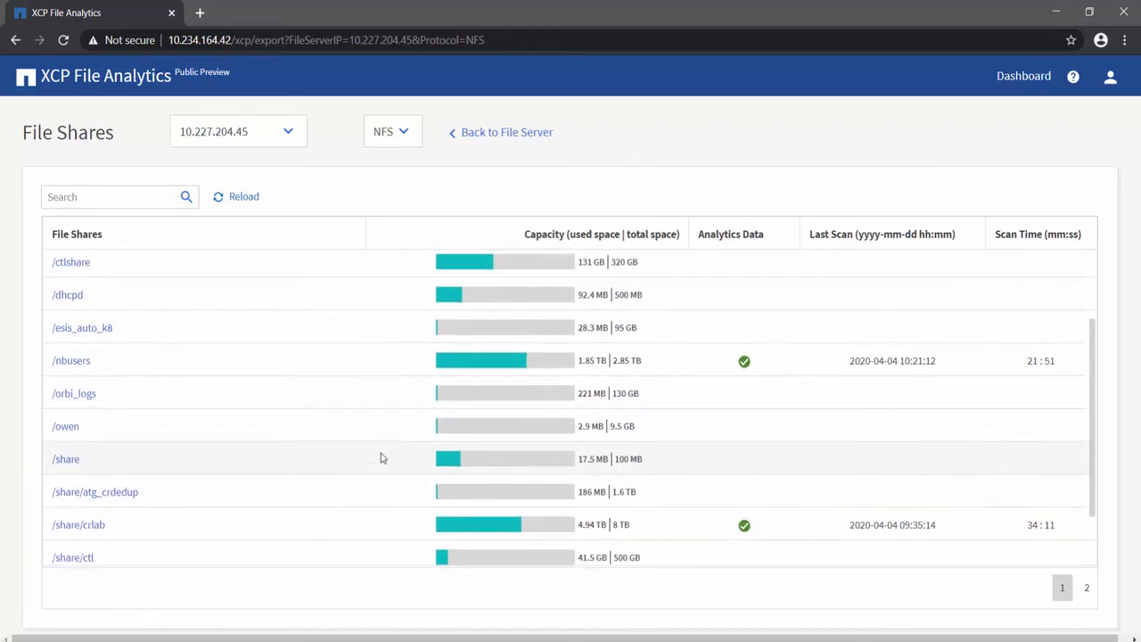
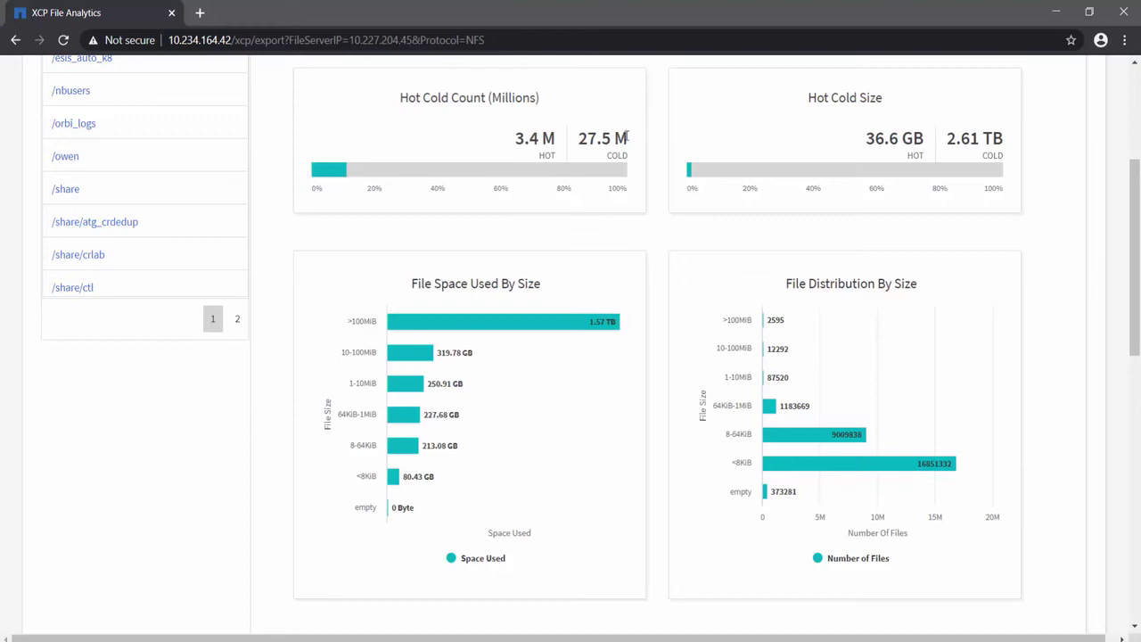
pyautogui.moveTo(627, 136); pyautogui.dragTo(515, 140)
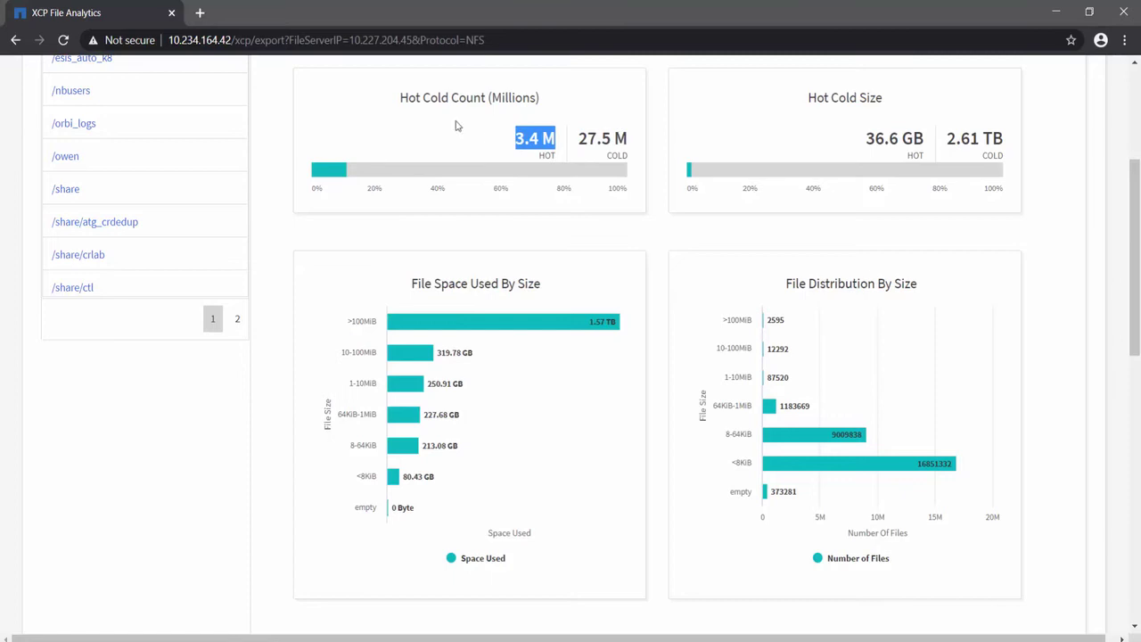
pyautogui.moveTo(334, 174)
pyautogui.moveTo(1004, 135); pyautogui.dragTo(867, 140)
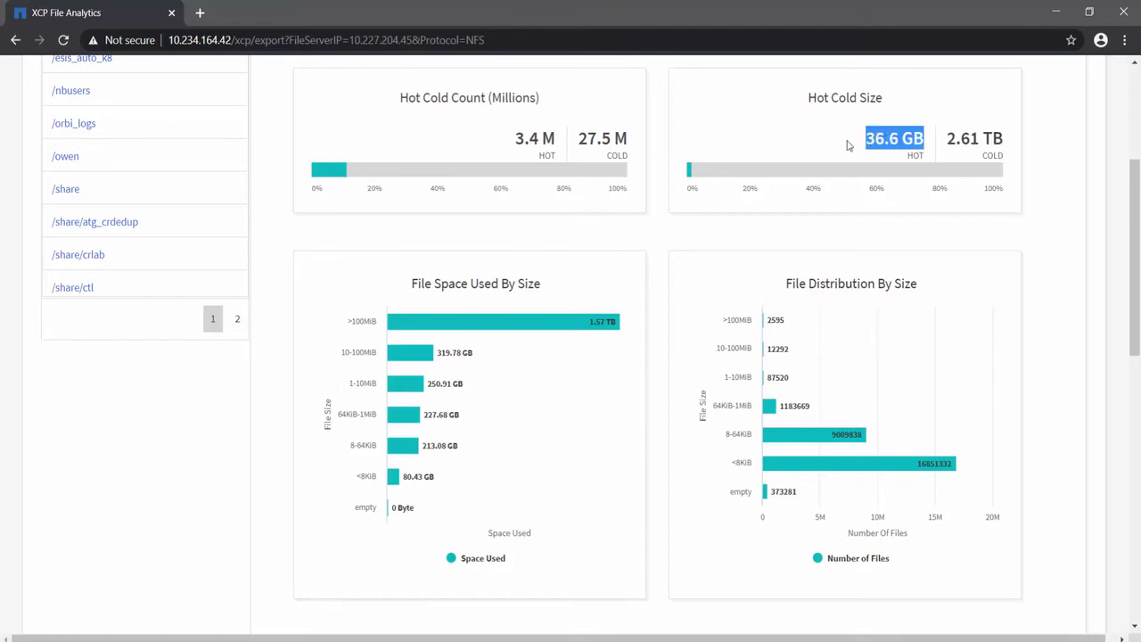
# Step: Check the 1-10MiB bar tooltips, then scroll down to the Directory Depth and Entries In Directory charts
pyautogui.moveTo(692, 174)
pyautogui.scroll(-2, 649, 218)
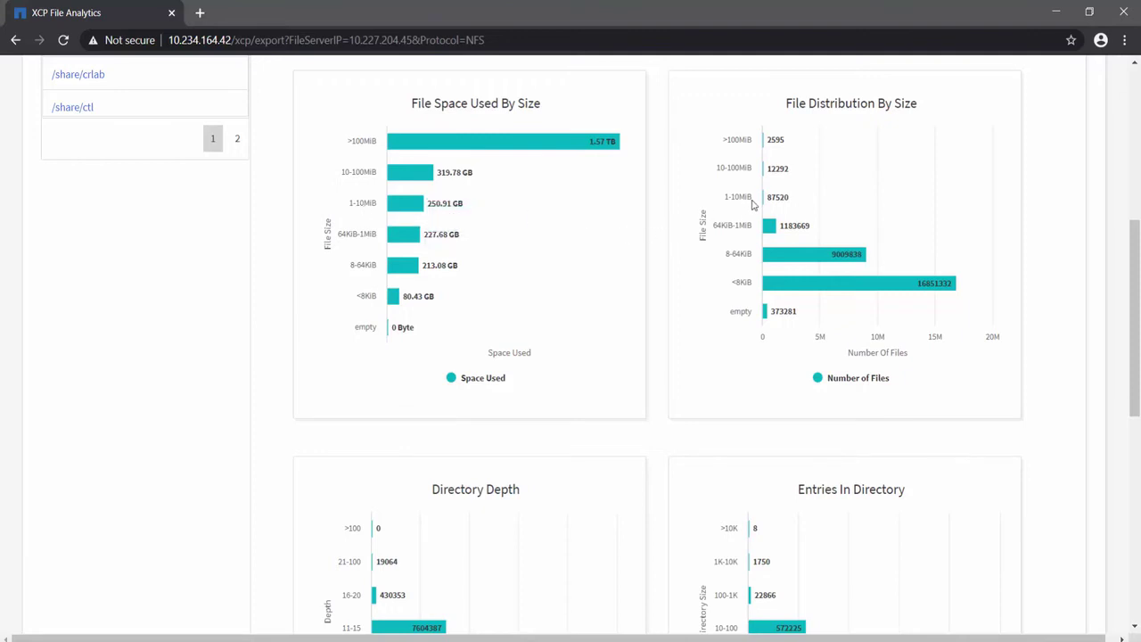
pyautogui.moveTo(764, 203)
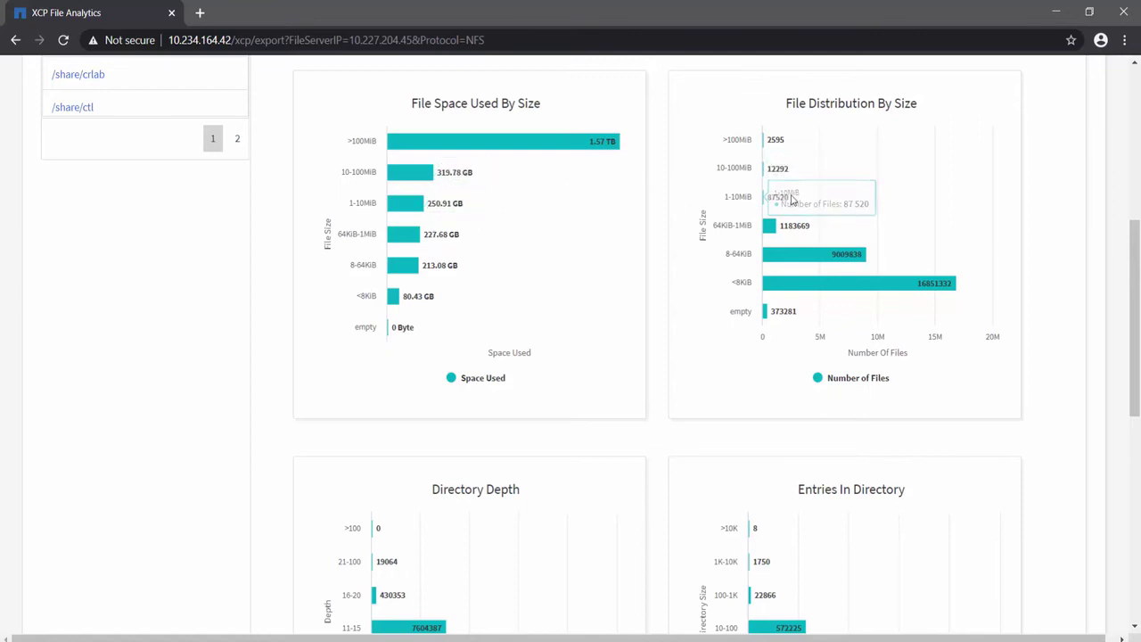
pyautogui.moveTo(515, 210)
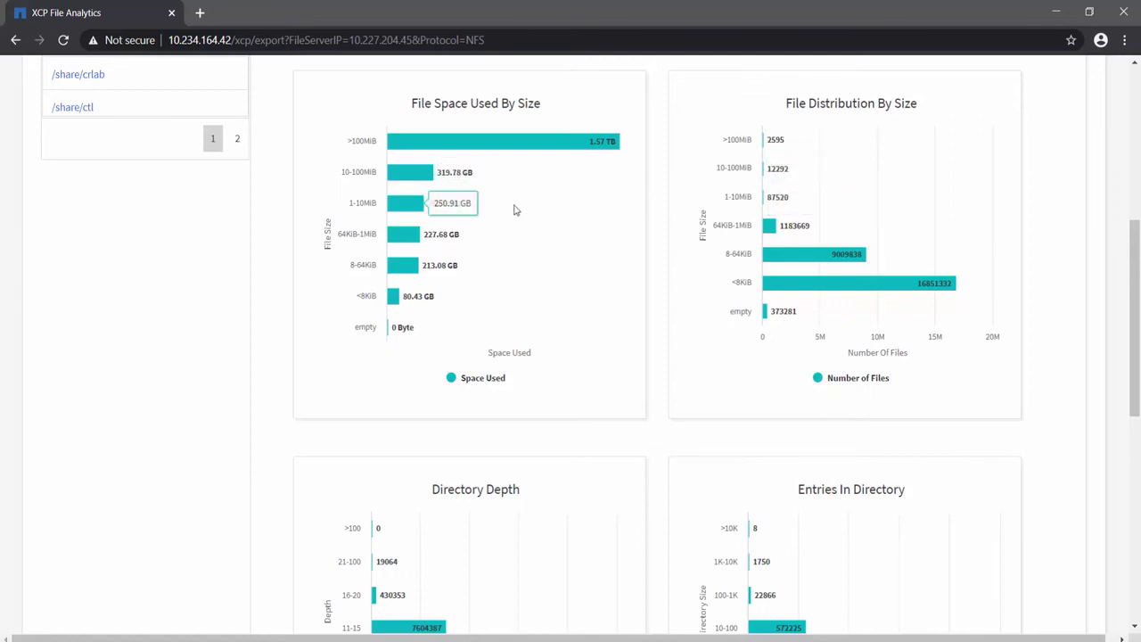
pyautogui.scroll(-4, 513, 209)
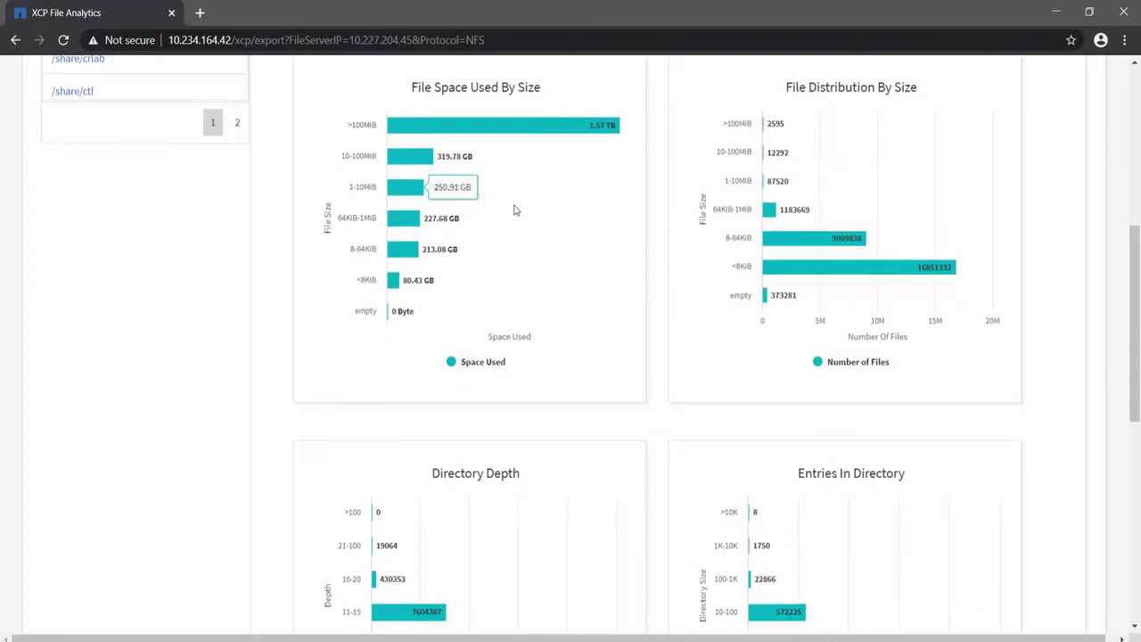
pyautogui.scroll(-1, 515, 210)
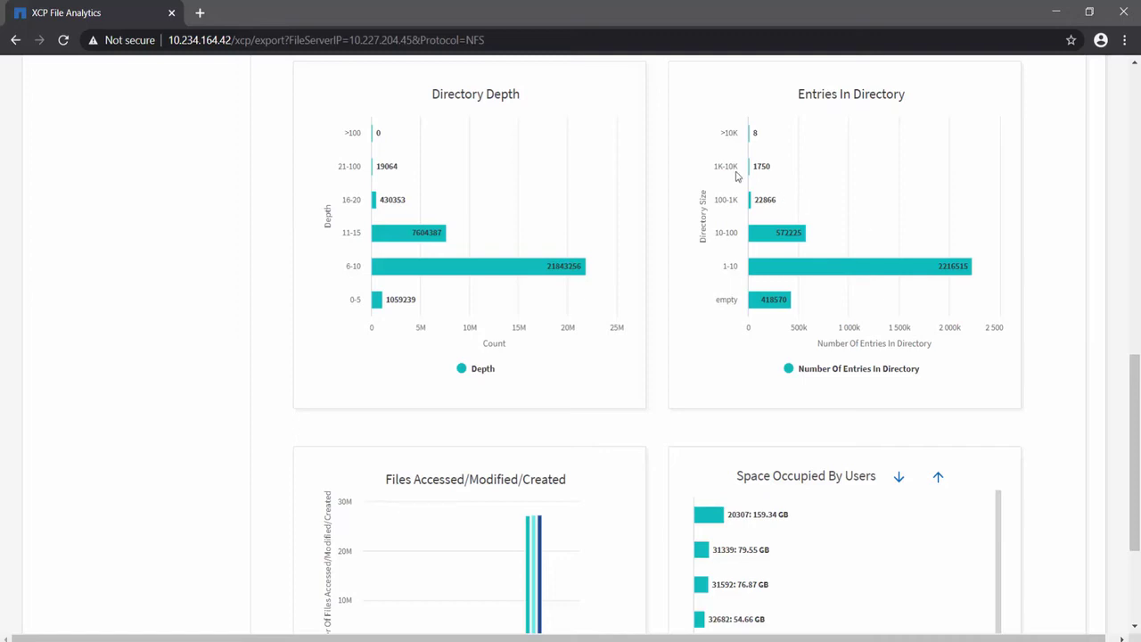
# Step: Inspect the >1 year bars (about 27.3–27.5 M files) and scroll the Space Occupied By Users list
pyautogui.scroll(-3, 565, 233)
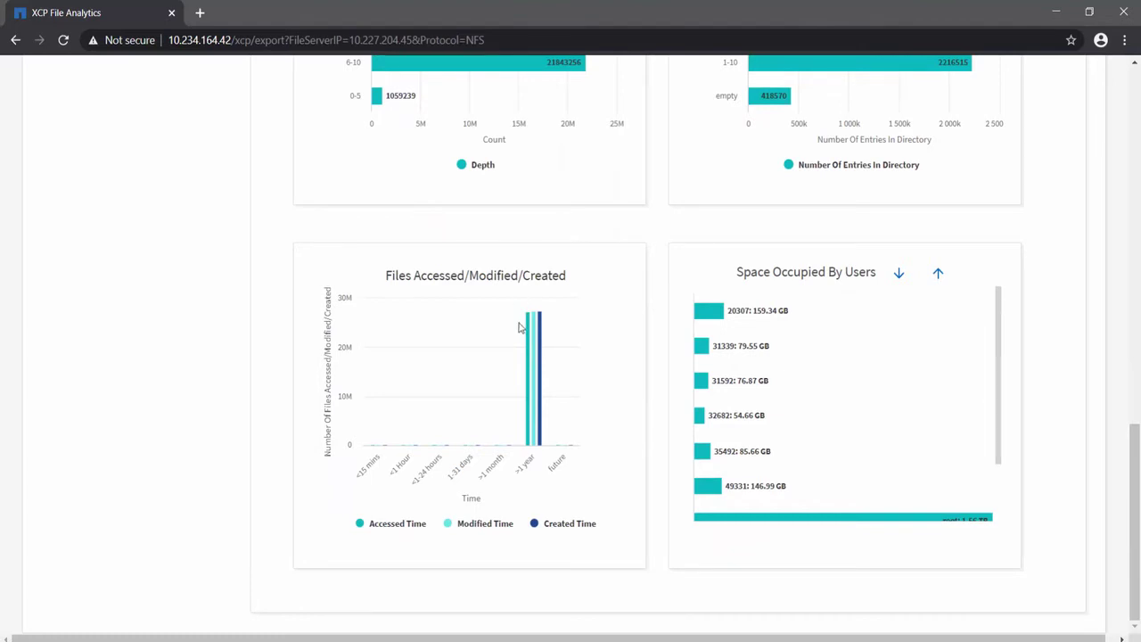
pyautogui.moveTo(527, 351)
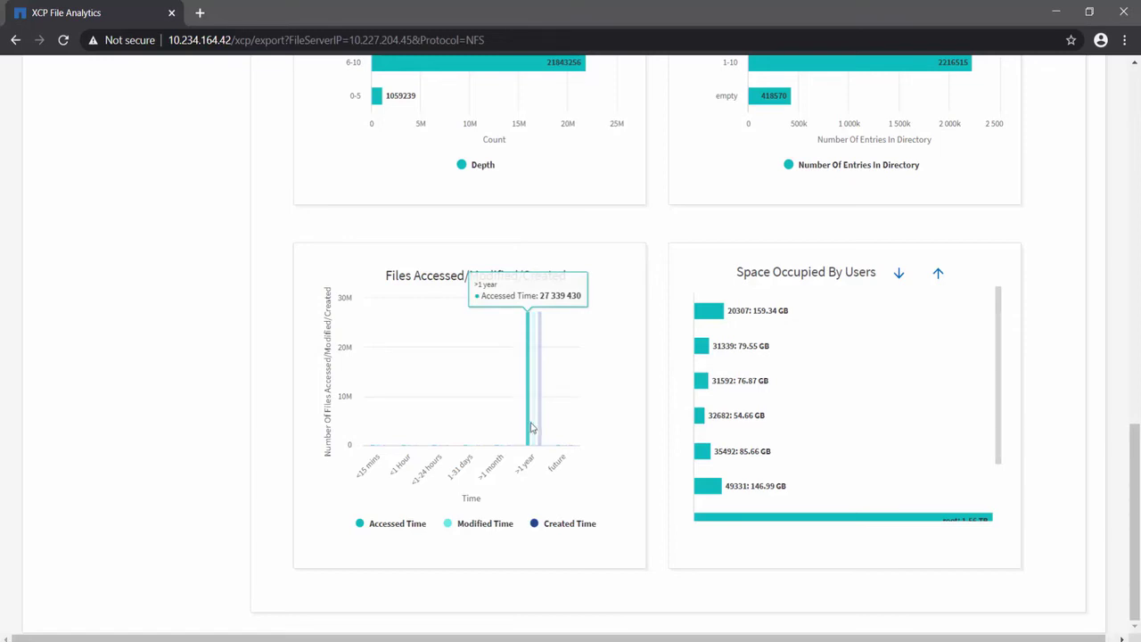
pyautogui.moveTo(532, 445)
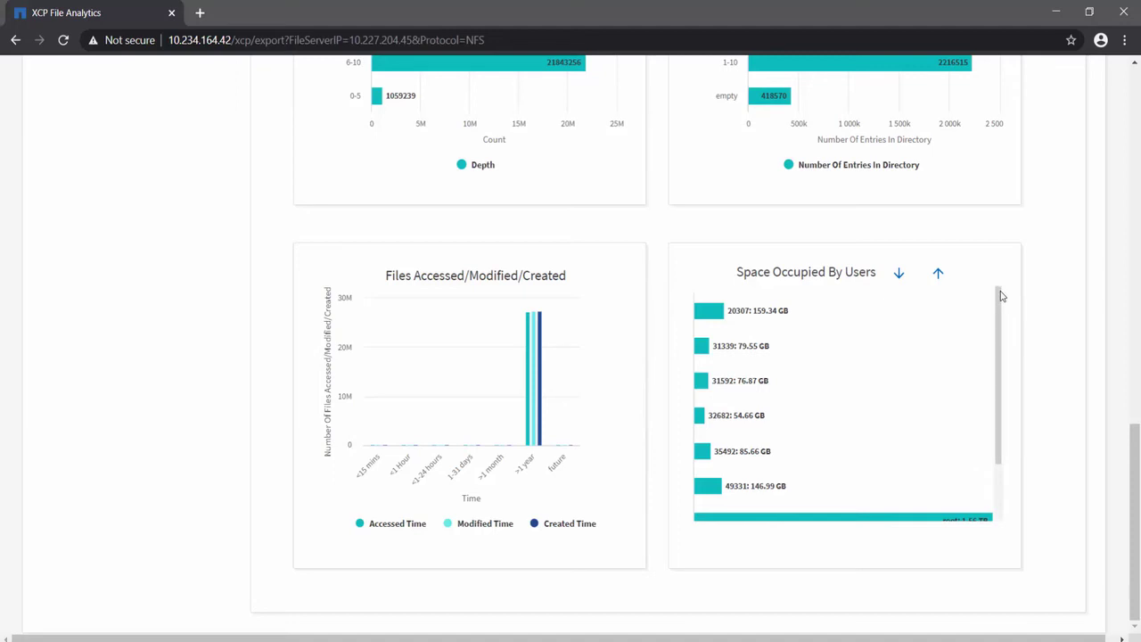
pyautogui.moveTo(1000, 296)
pyautogui.mouseDown()
pyautogui.moveTo(998, 383)
pyautogui.moveTo(997, 317)
pyautogui.mouseUp()
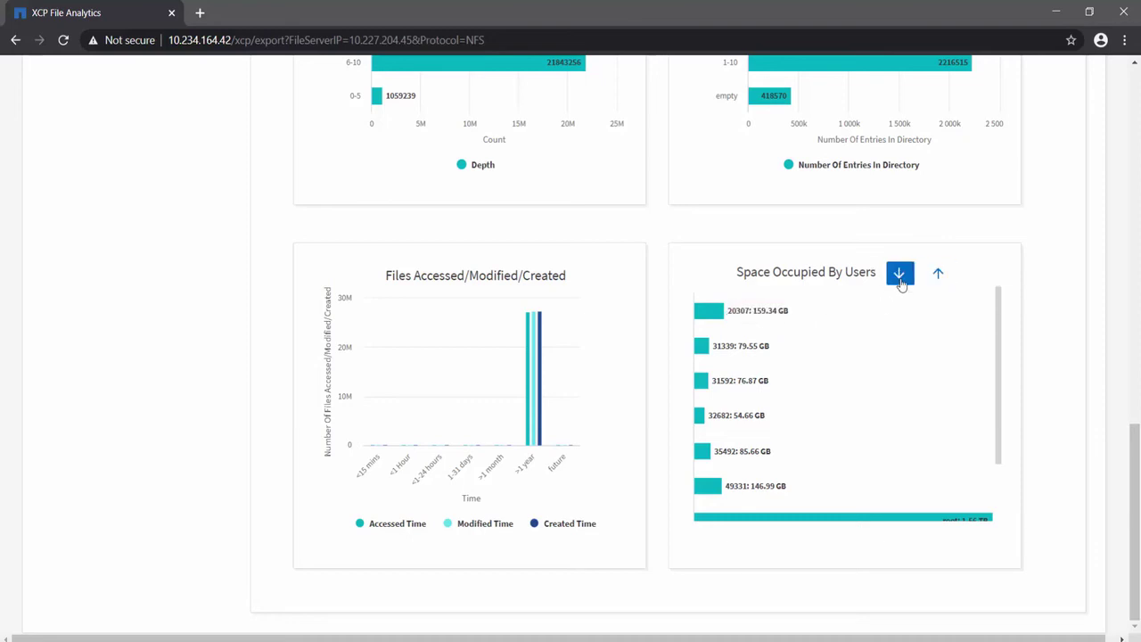
# Step: Sort Space Occupied By Users largest first, root's 1.56 TB on top, then return to the page top
pyautogui.click(900, 273)
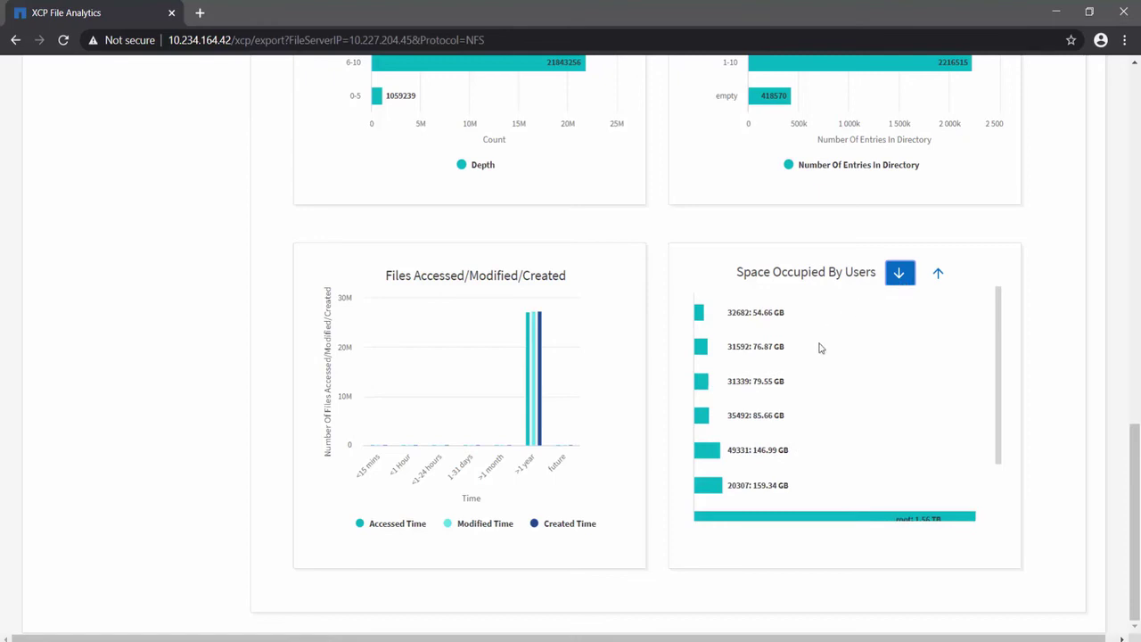
pyautogui.scroll(-2, 838, 484)
pyautogui.scroll(1, 837, 484)
pyautogui.click(938, 274)
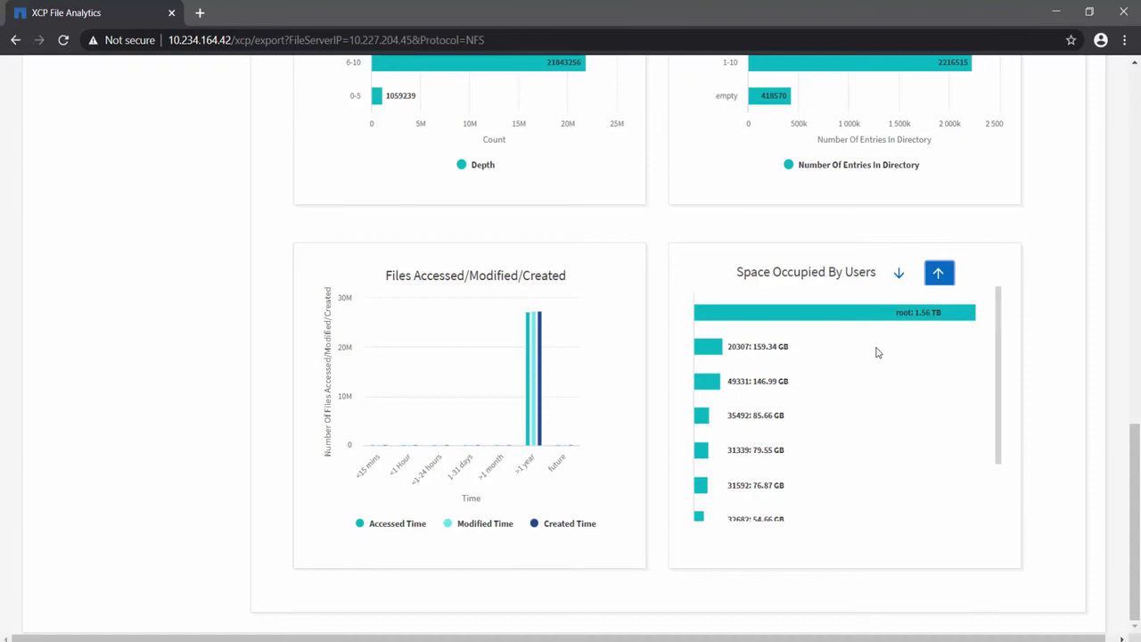
pyautogui.scroll(10, 876, 353)
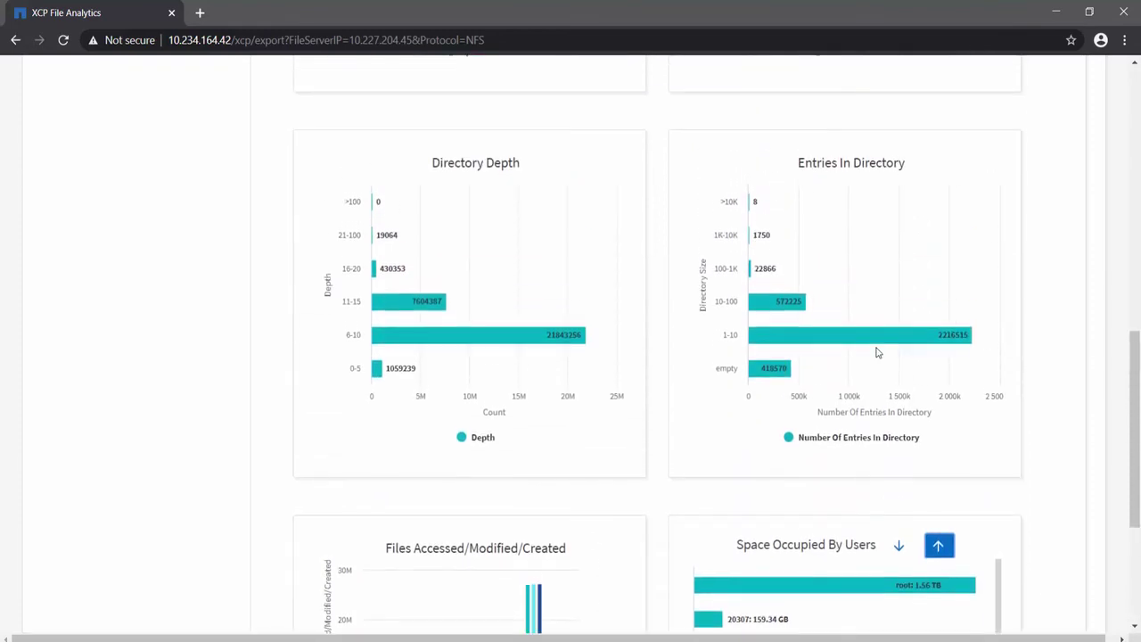
pyautogui.scroll(4, 876, 353)
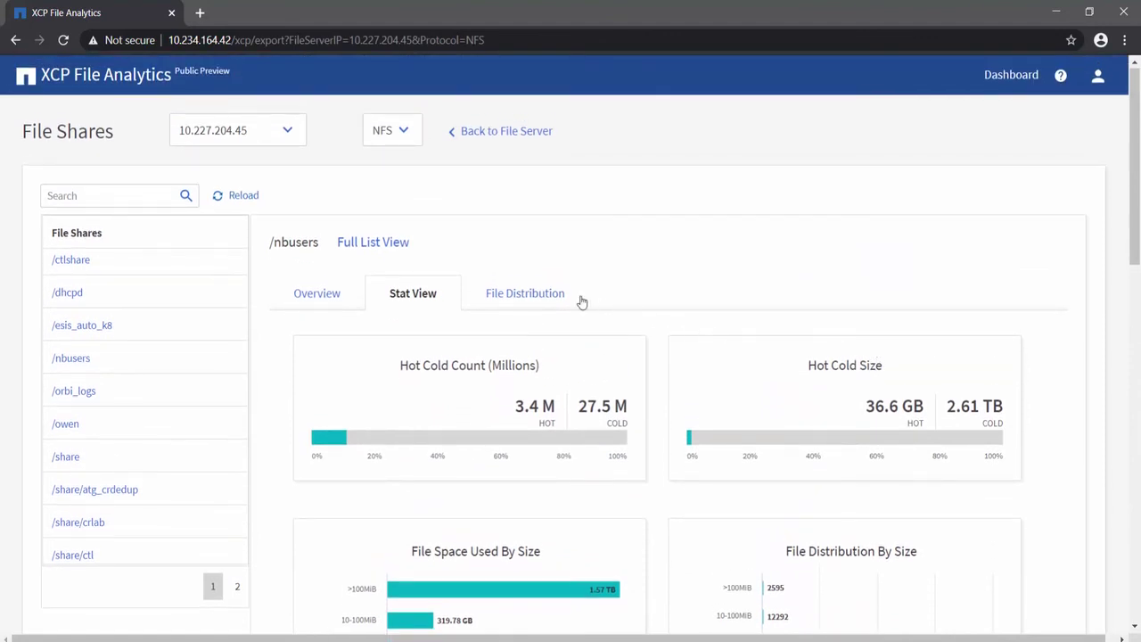
# Step: Review the /nbusers extension treemap and the Distribution by Type chart and table
pyautogui.click(543, 301)
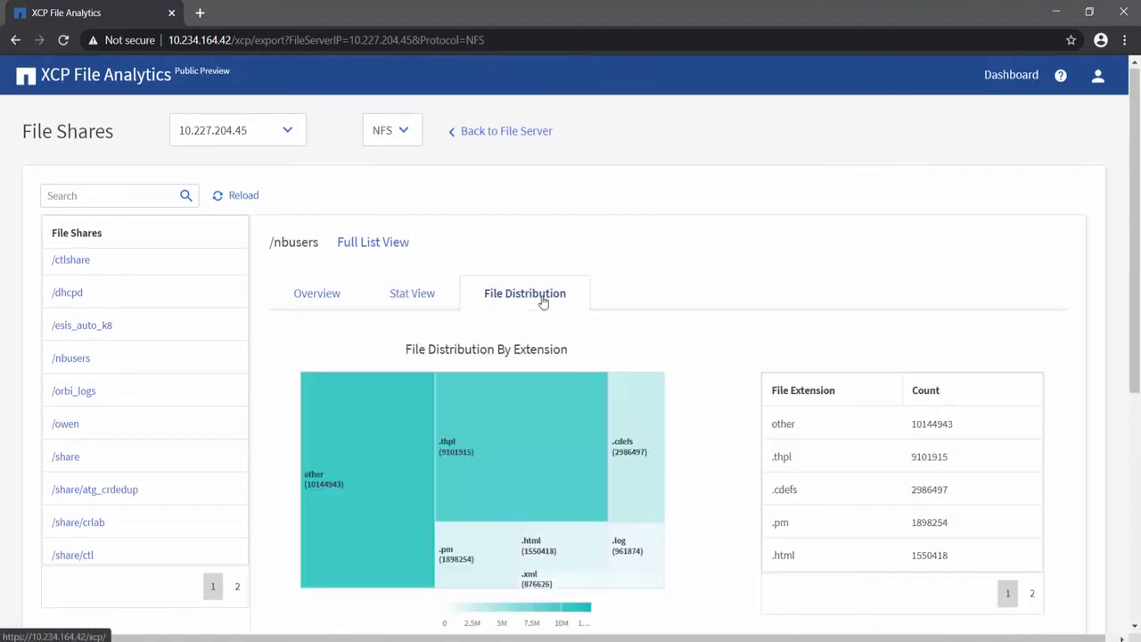
pyautogui.scroll(-1, 662, 338)
pyautogui.scroll(-1, 662, 339)
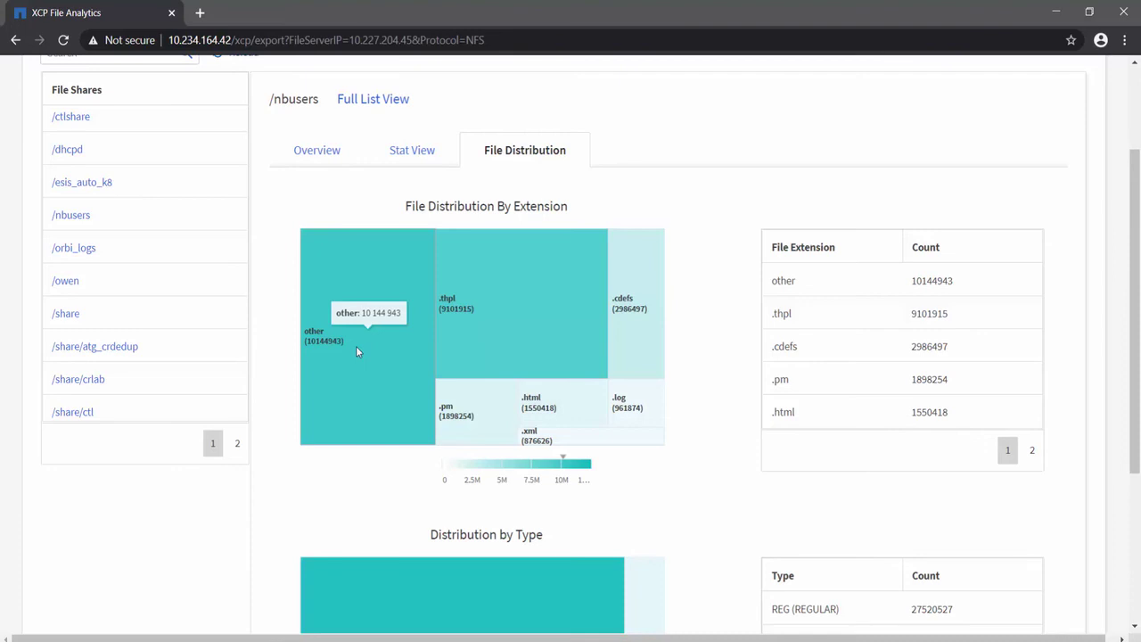
pyautogui.moveTo(489, 360)
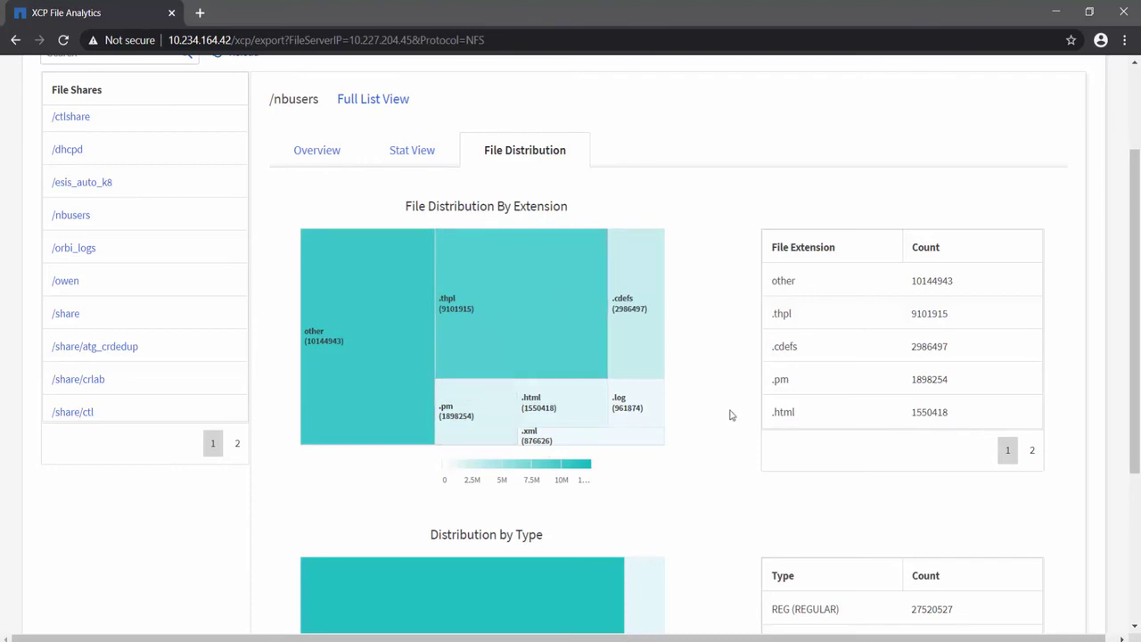
pyautogui.scroll(-3, 729, 414)
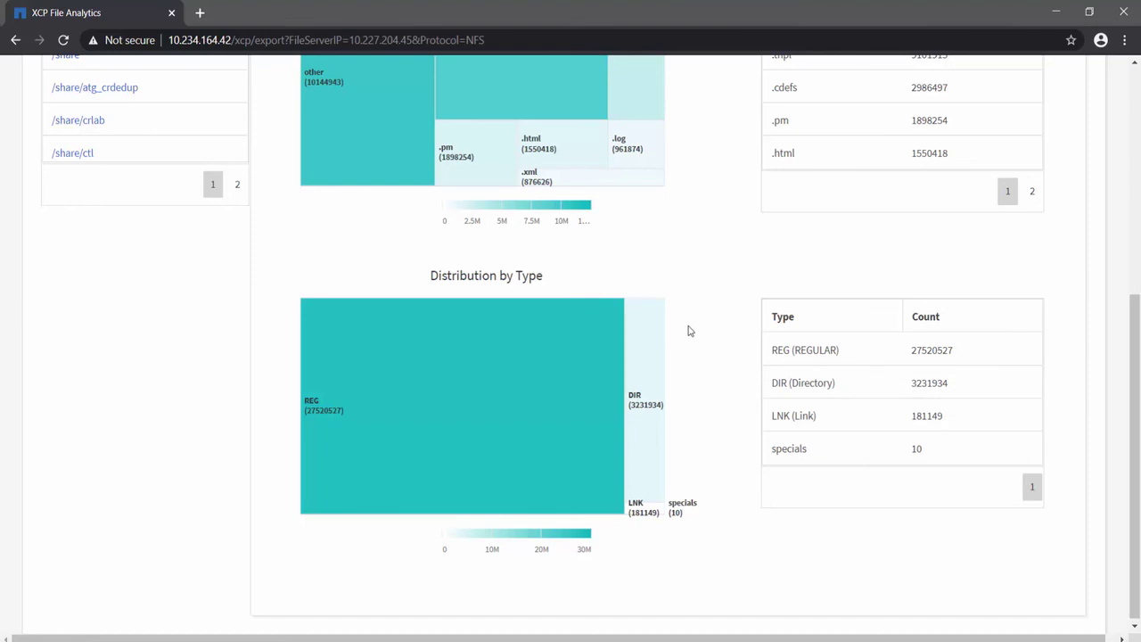
pyautogui.scroll(4, 687, 331)
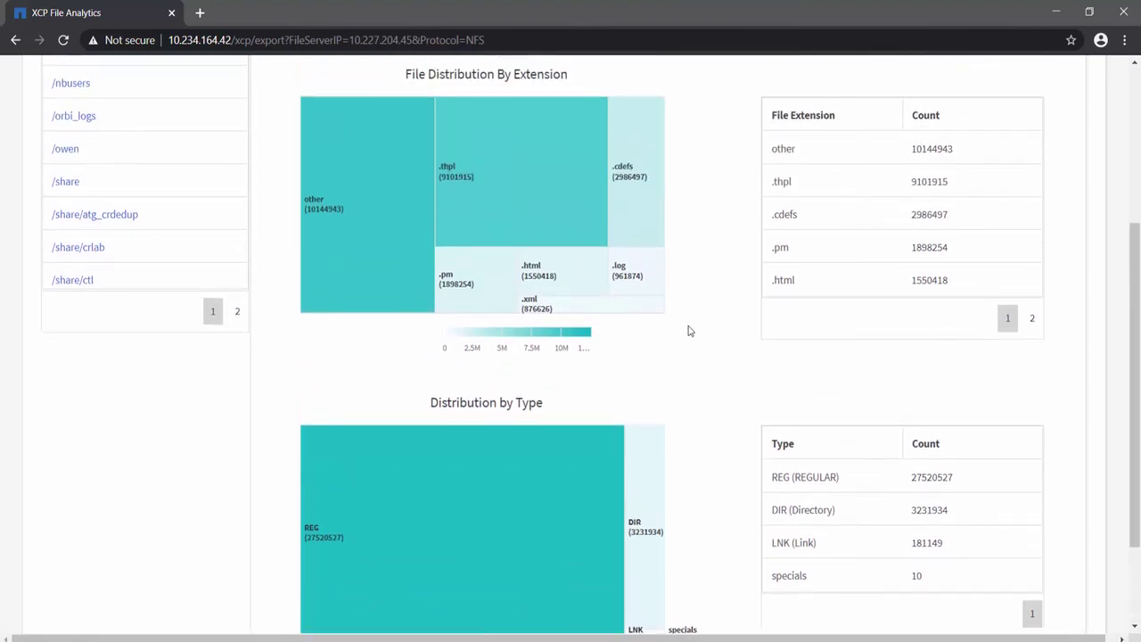
pyautogui.scroll(1, 687, 330)
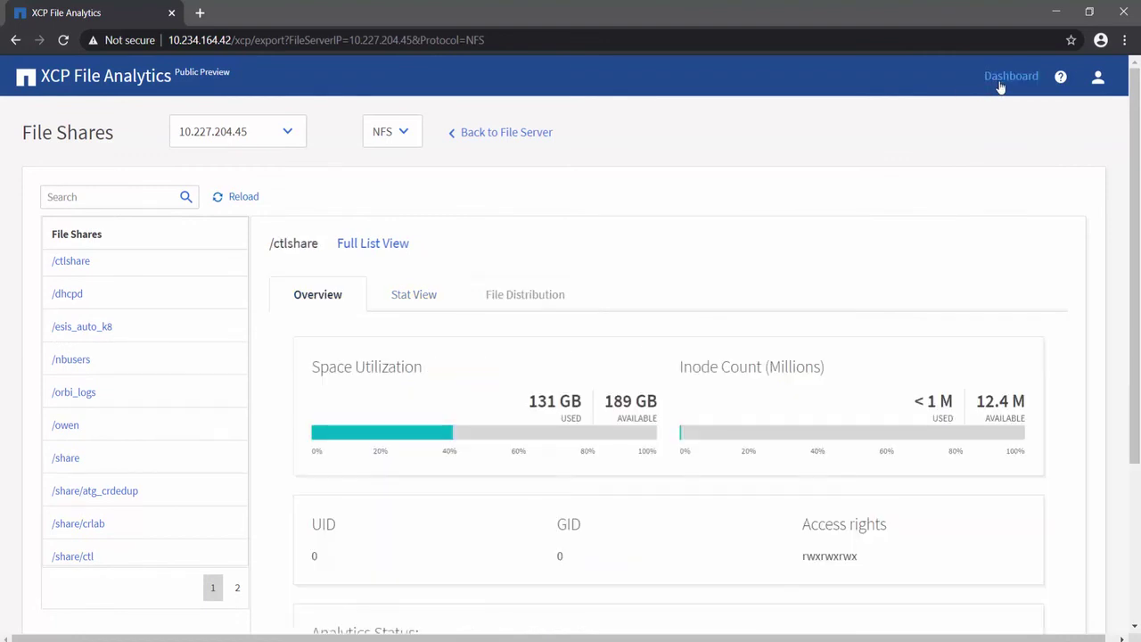
# Step: From the Dashboard's SMB File Servers, open the 10.236.245.21 server view (13 shares, 482 GB used)
pyautogui.click(1010, 77)
pyautogui.scroll(-8, 397, 316)
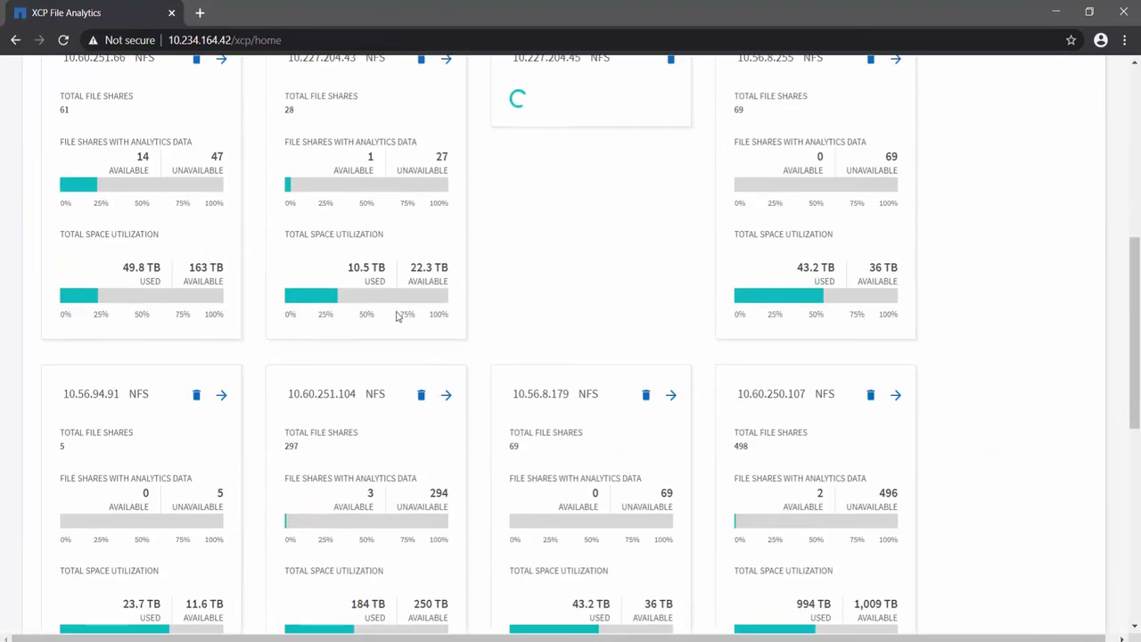
pyautogui.scroll(-4, 398, 317)
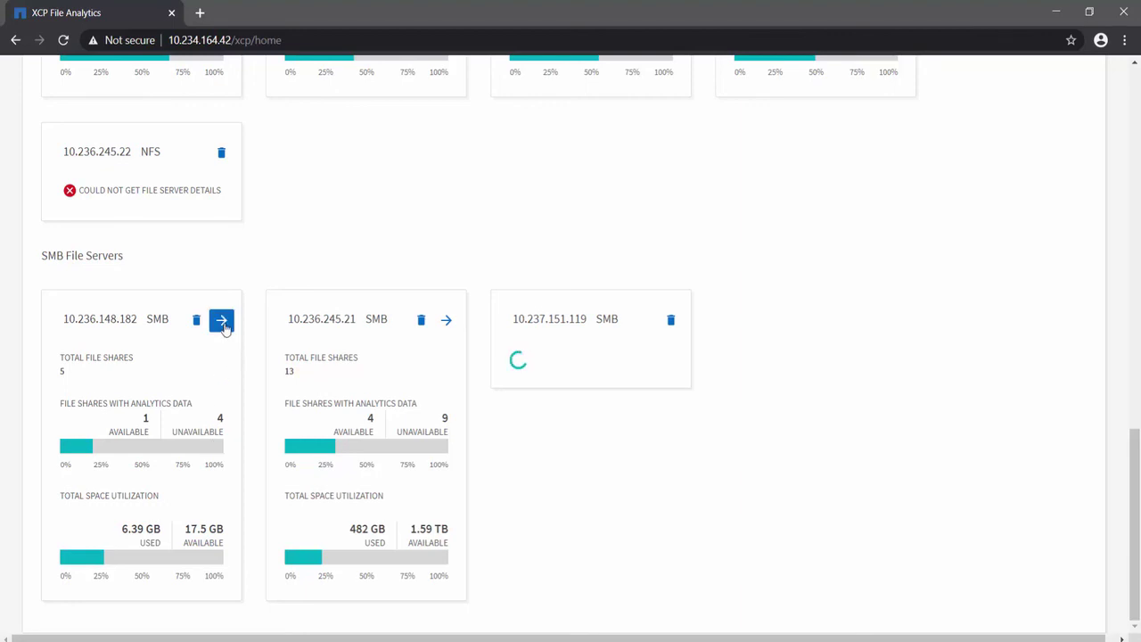
pyautogui.click(446, 320)
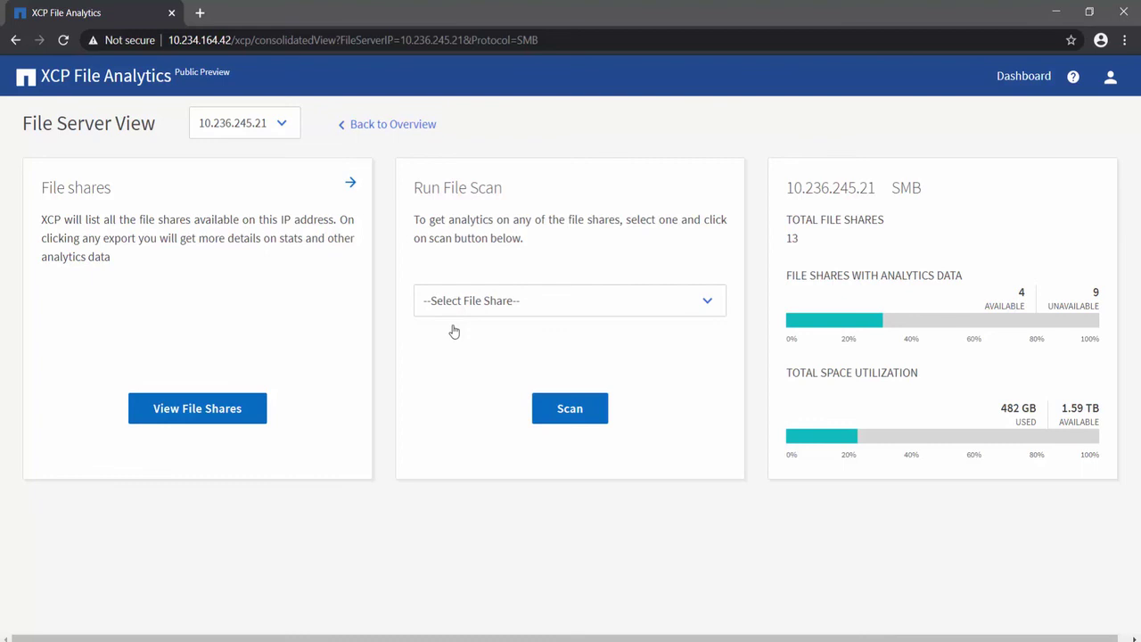
# Step: Open source_half_mil_share from the server's list of file shares
pyautogui.click(237, 417)
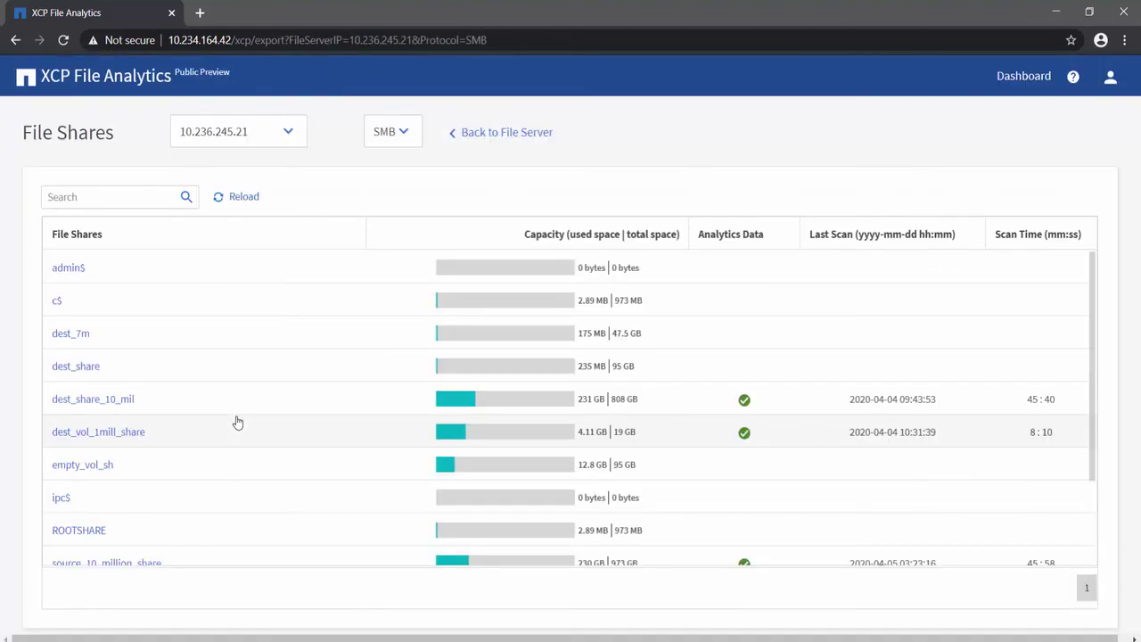
pyautogui.scroll(-3, 178, 472)
pyautogui.click(140, 517)
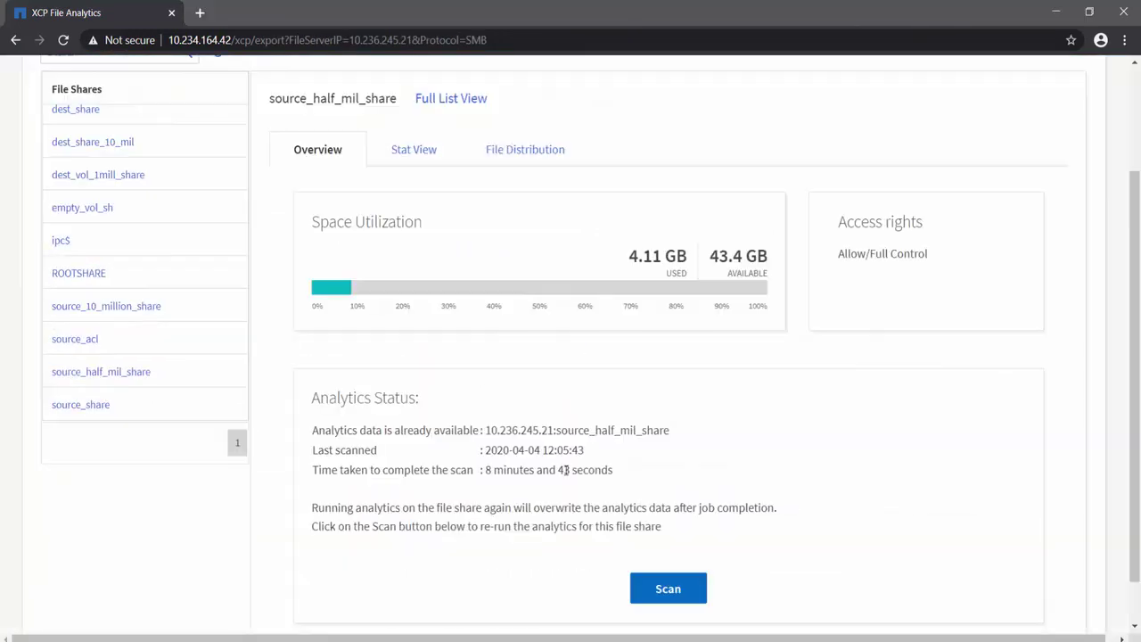
pyautogui.scroll(1, 528, 378)
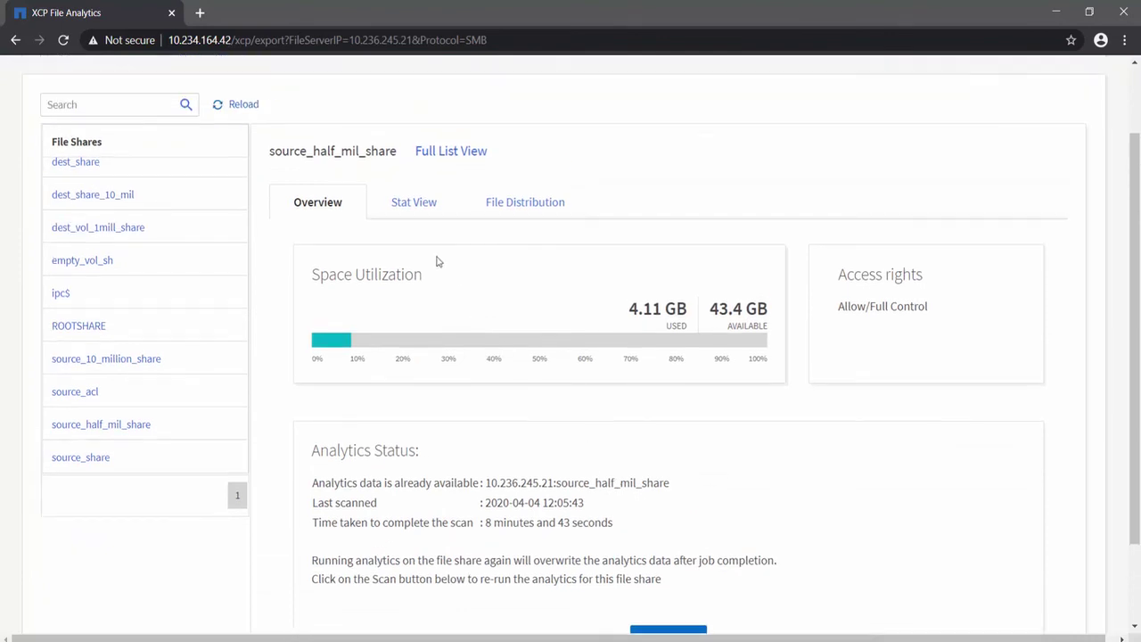
# Step: Review its Stat View charts, then its File Distribution showing all 666,586 files without extension
pyautogui.click(421, 208)
pyautogui.scroll(-2, 715, 230)
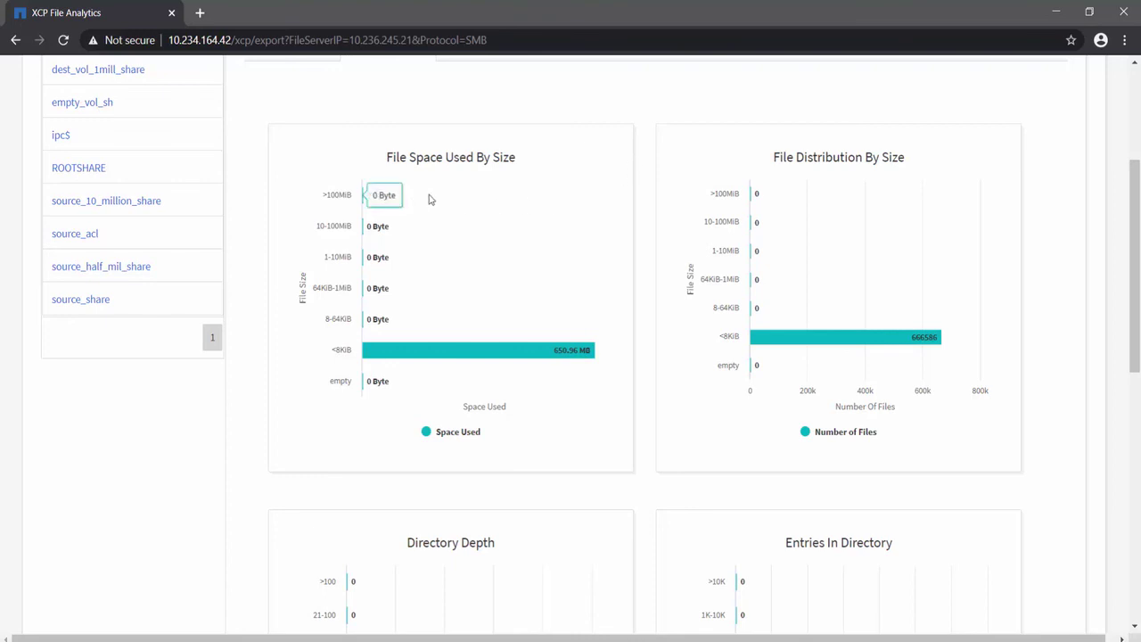
pyautogui.scroll(-4, 604, 280)
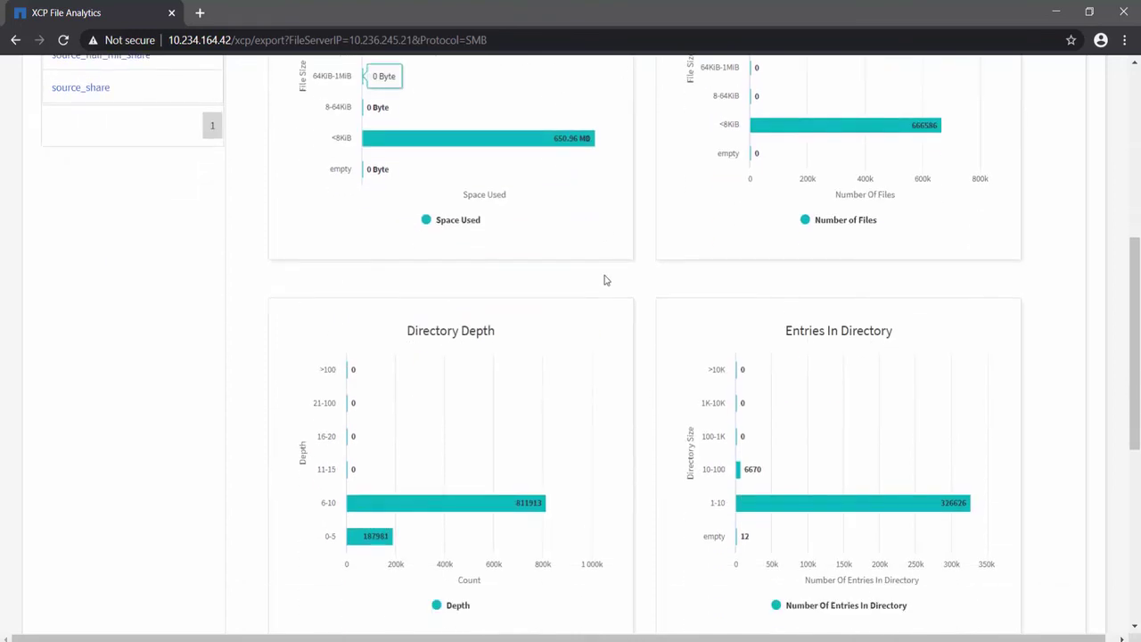
pyautogui.scroll(-3, 604, 280)
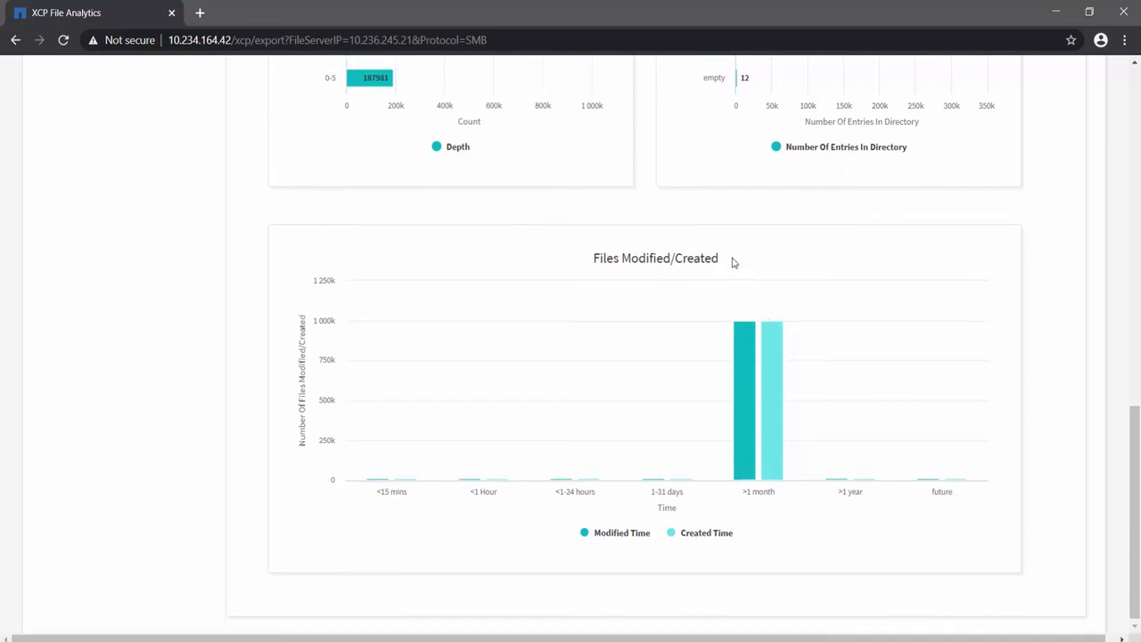
pyautogui.scroll(8, 732, 262)
pyautogui.scroll(2, 515, 190)
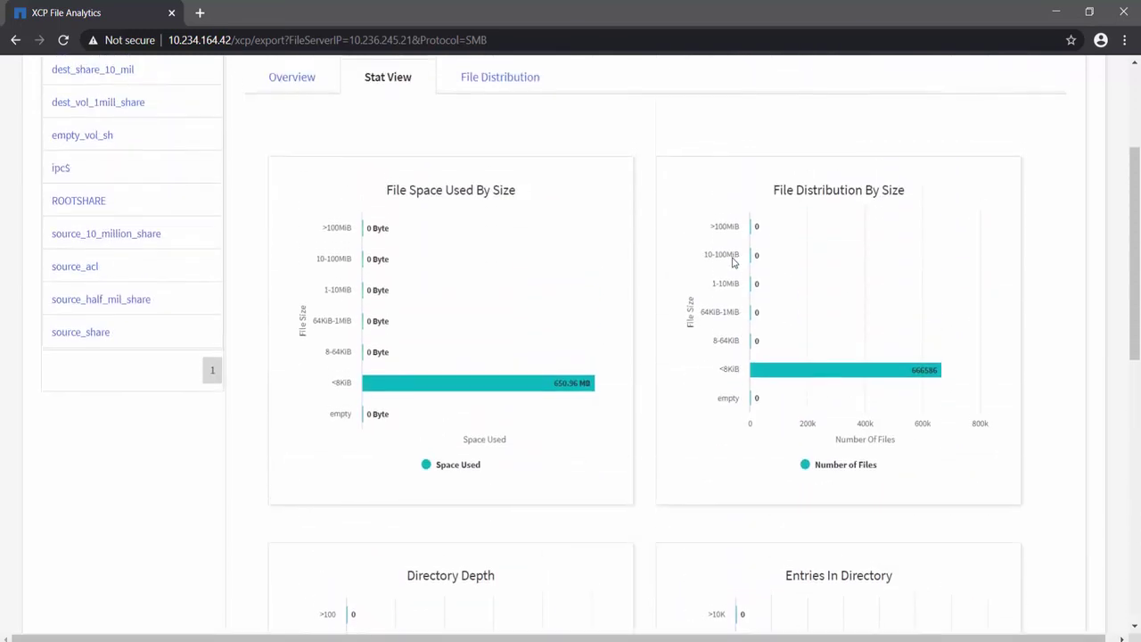
pyautogui.click(514, 188)
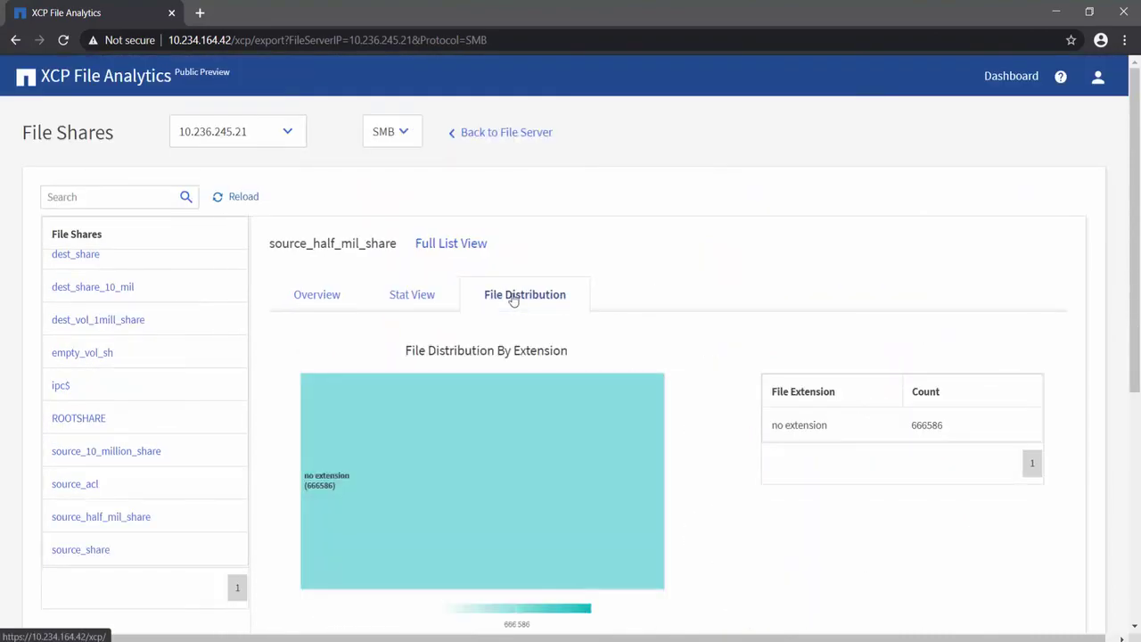